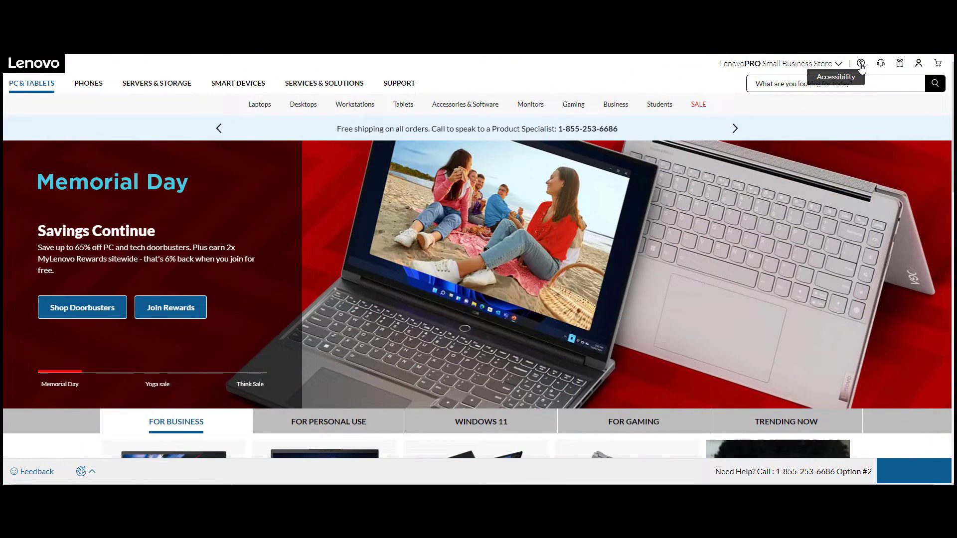
# Step: Turn on Screen Reader Adjustment in the EqualWeb panel and close the panel
pyautogui.click(861, 63)
pyautogui.moveTo(56, 157)
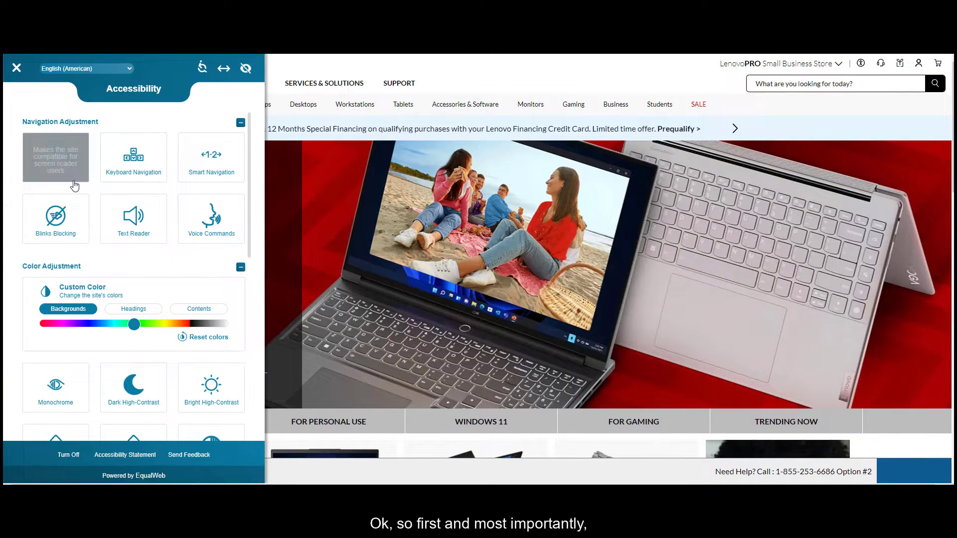
pyautogui.click(73, 185)
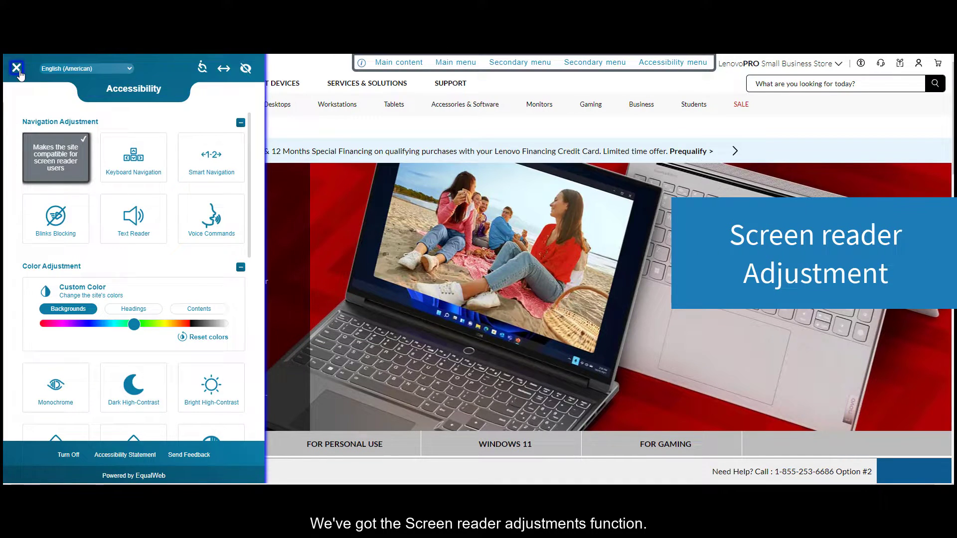
pyautogui.click(17, 68)
pyautogui.moveTo(361, 63)
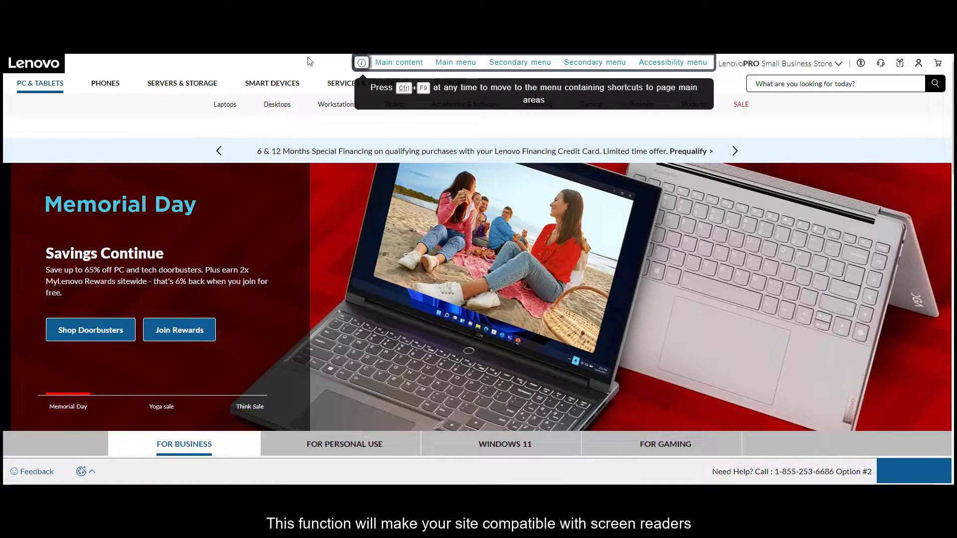
# Step: Tab from the skip links across the header and banner to Memorial Day
pyautogui.press('Tab')
pyautogui.press('Tab')
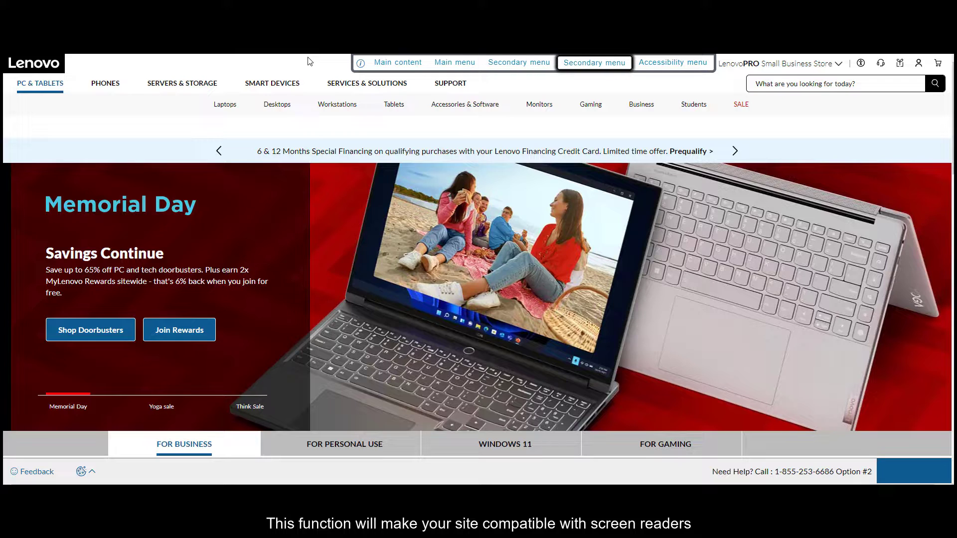
pyautogui.press('Tab')
pyautogui.press('Tab')
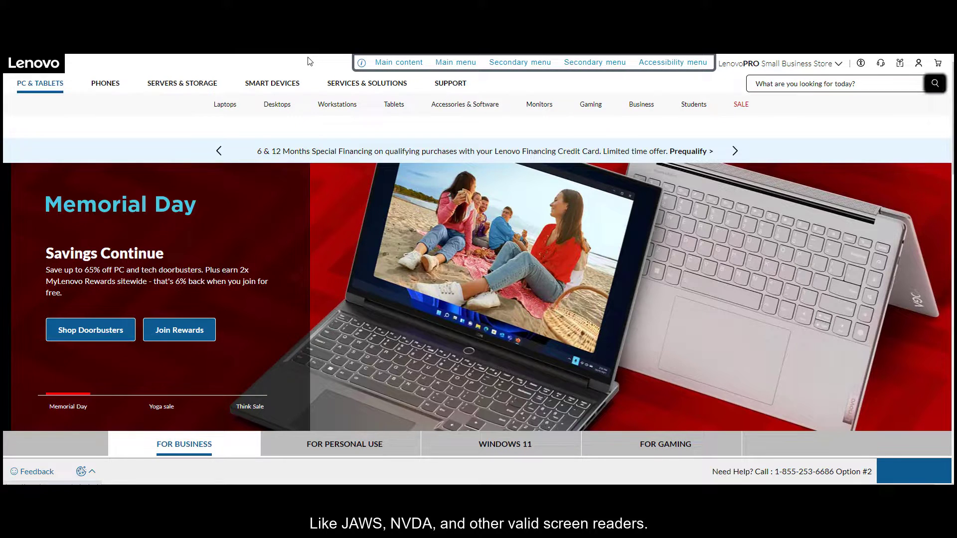
pyautogui.press('Tab')
pyautogui.press('Tab')
pyautogui.press('Tab')
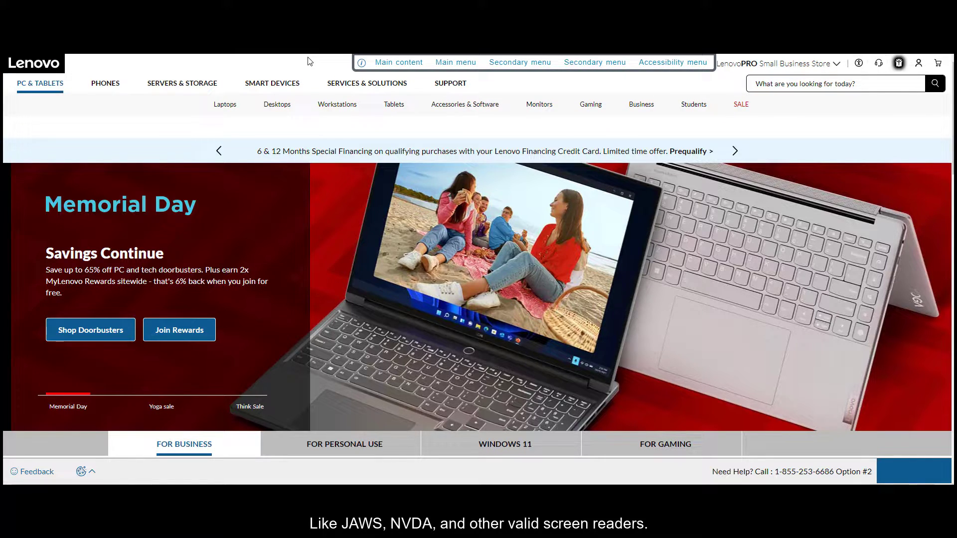
pyautogui.press('Tab')
pyautogui.press('Tab')
pyautogui.press('Tab')
pyautogui.press('Tab')
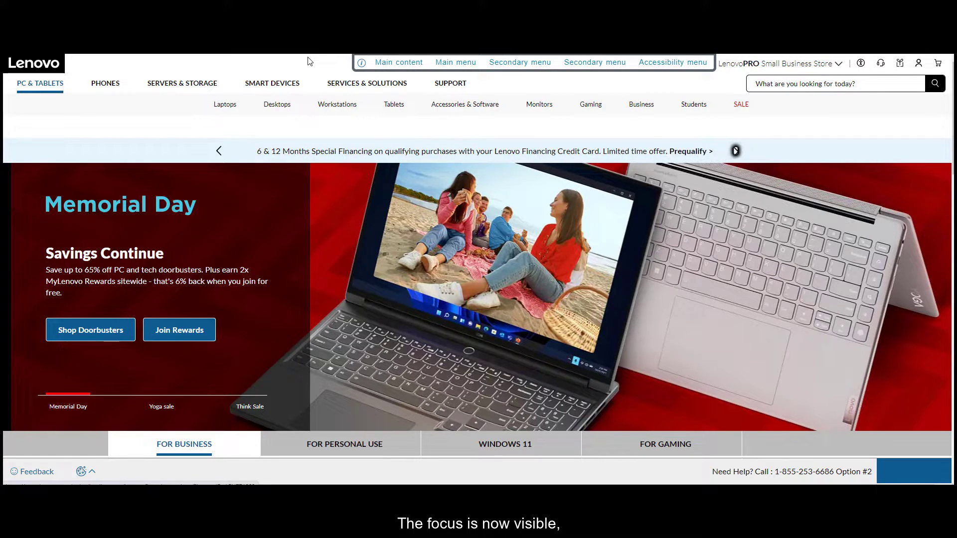
pyautogui.press('Tab')
pyautogui.press('Tab')
pyautogui.press('Tab')
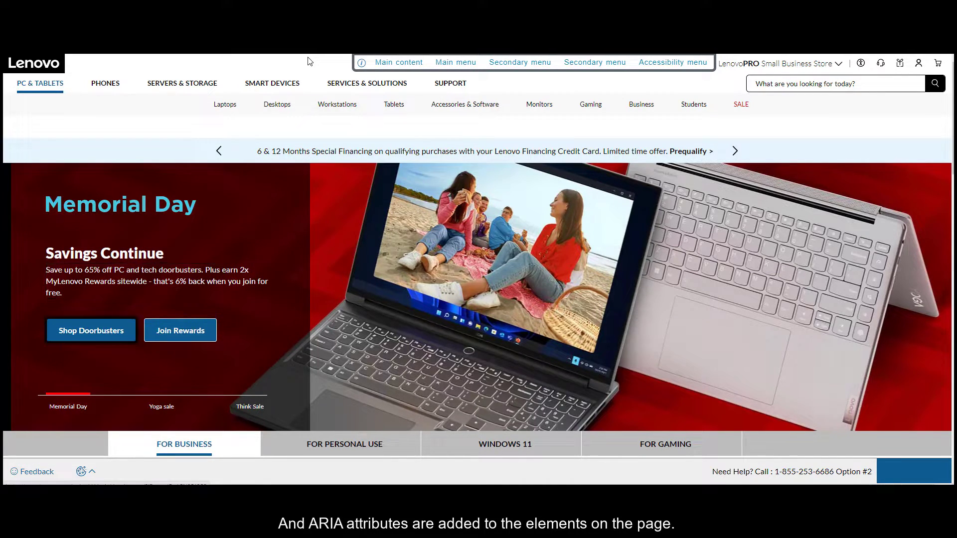
pyautogui.press('Tab')
pyautogui.press('Tab')
pyautogui.press('Tab')
pyautogui.press('Tab')
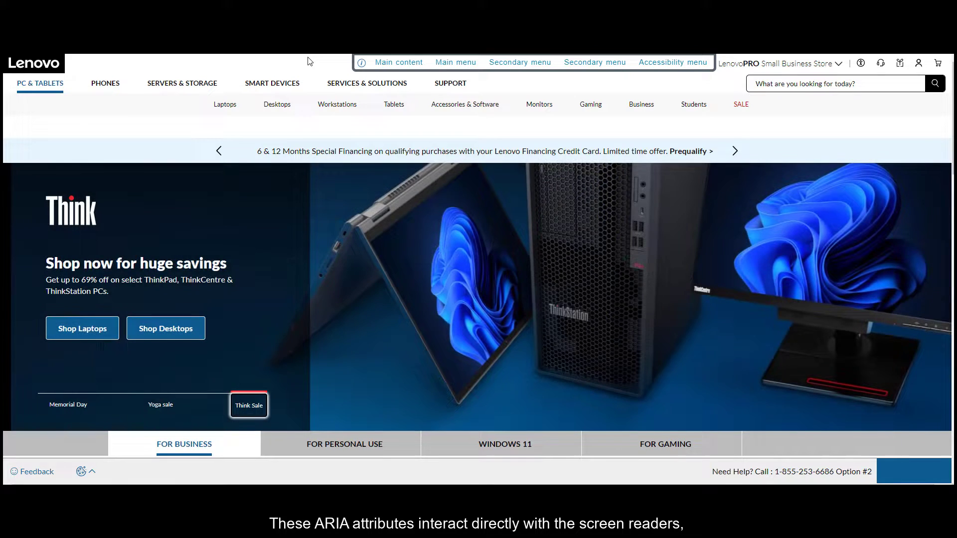
pyautogui.press('Tab')
pyautogui.press('Tab')
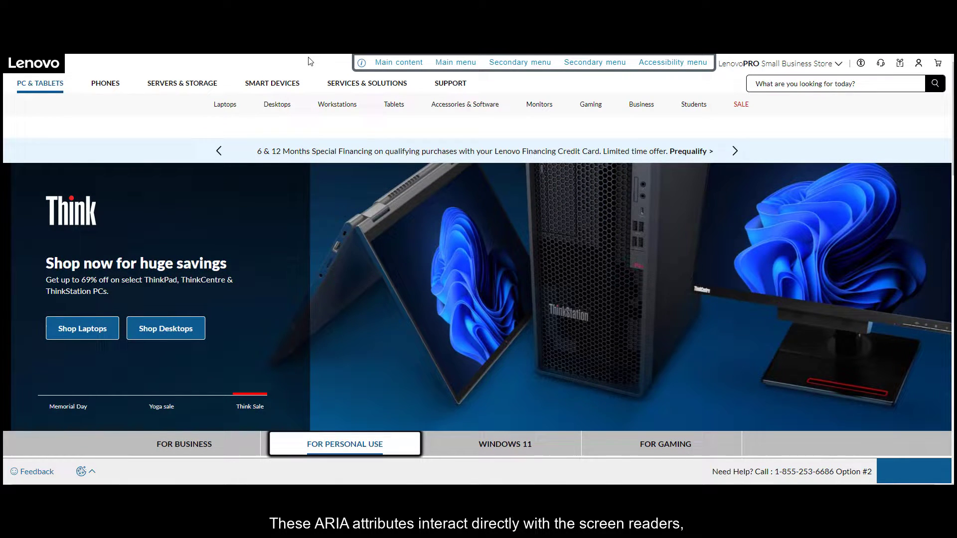
pyautogui.scroll(-4, 308, 61)
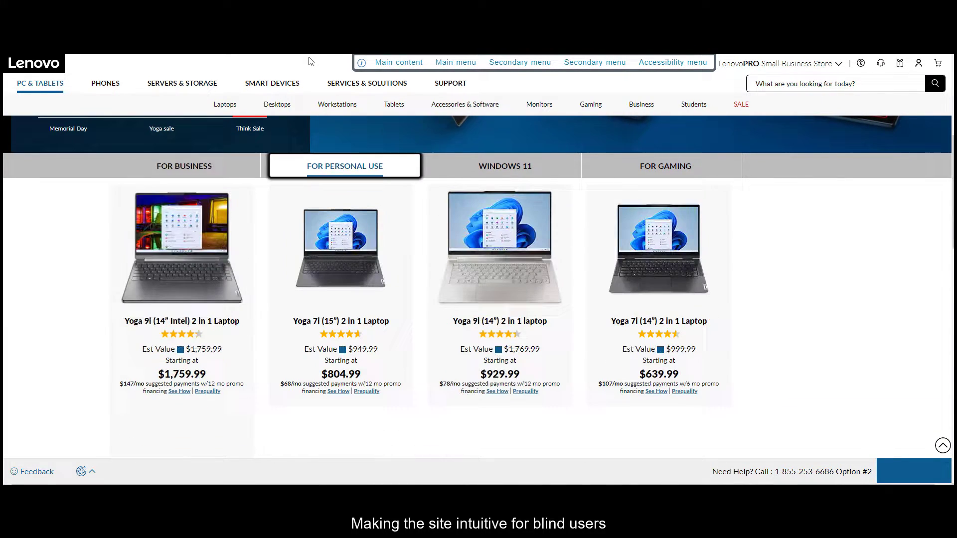
# Step: Cycle the product category tabs back to For Business, then focus the first two cards' info
pyautogui.press('Right')
pyautogui.press('Right')
pyautogui.press('Right')
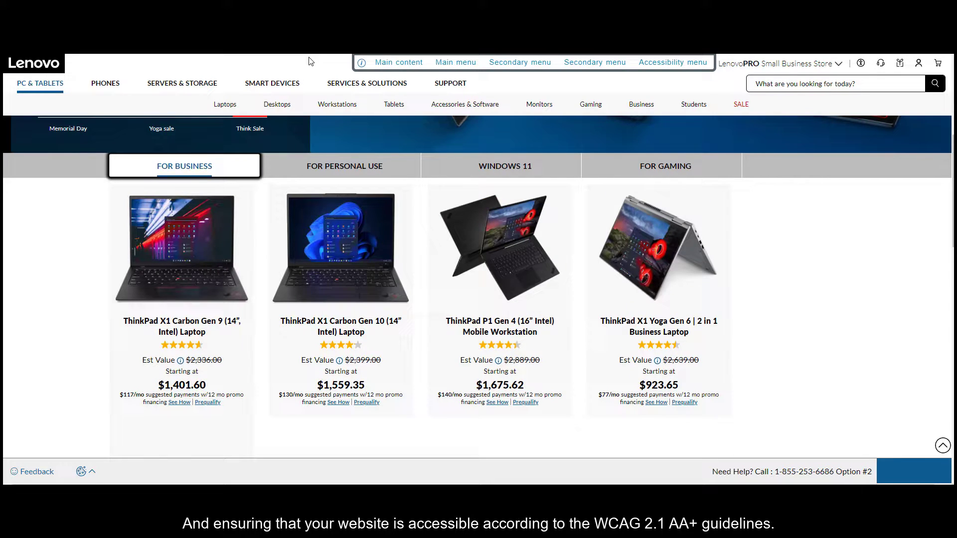
pyautogui.press('Right')
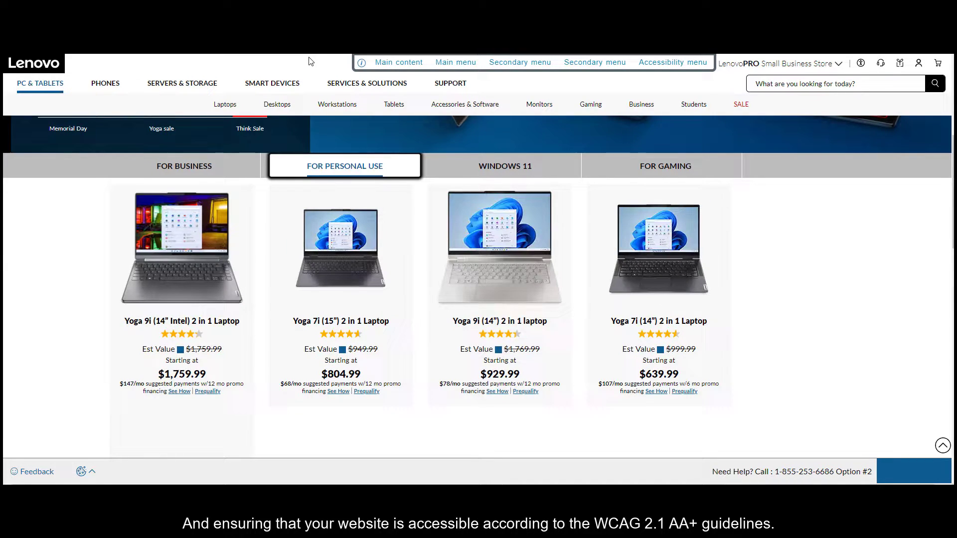
pyautogui.press('Tab')
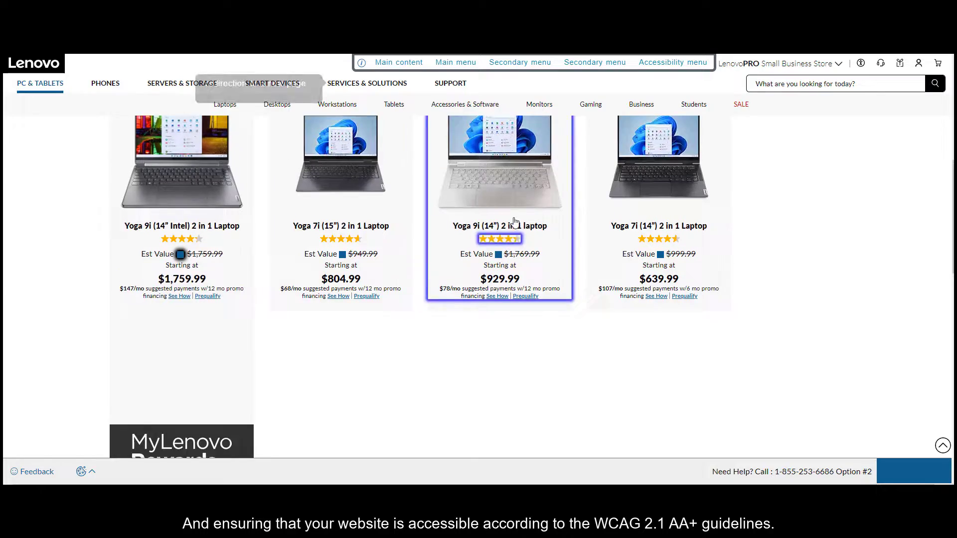
pyautogui.press('Tab')
pyautogui.press('Tab')
pyautogui.press('Tab')
pyautogui.press('Tab')
pyautogui.press('Tab')
pyautogui.press('Tab')
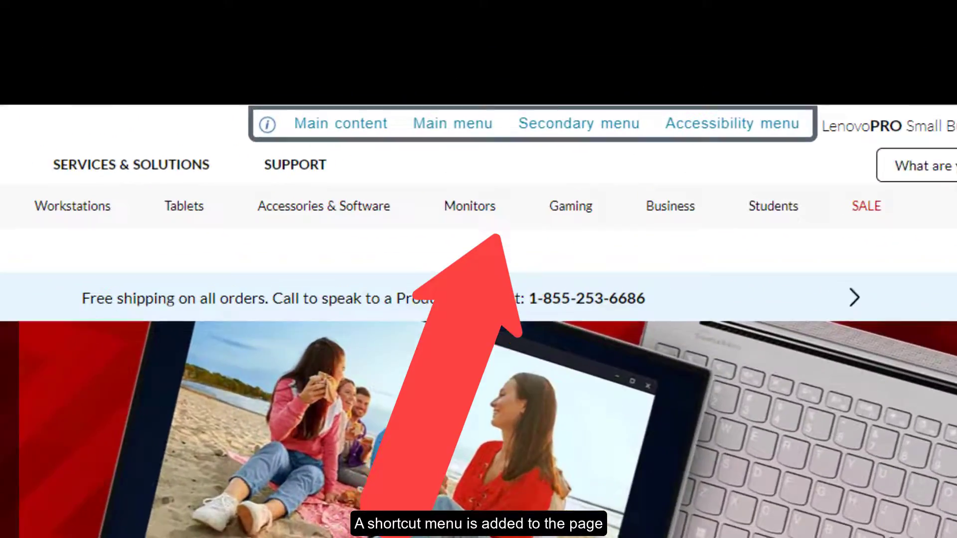
# Step: Move focus via the Main content skip link into the PC & TABLETS submenu at Laptops
pyautogui.press('Tab')
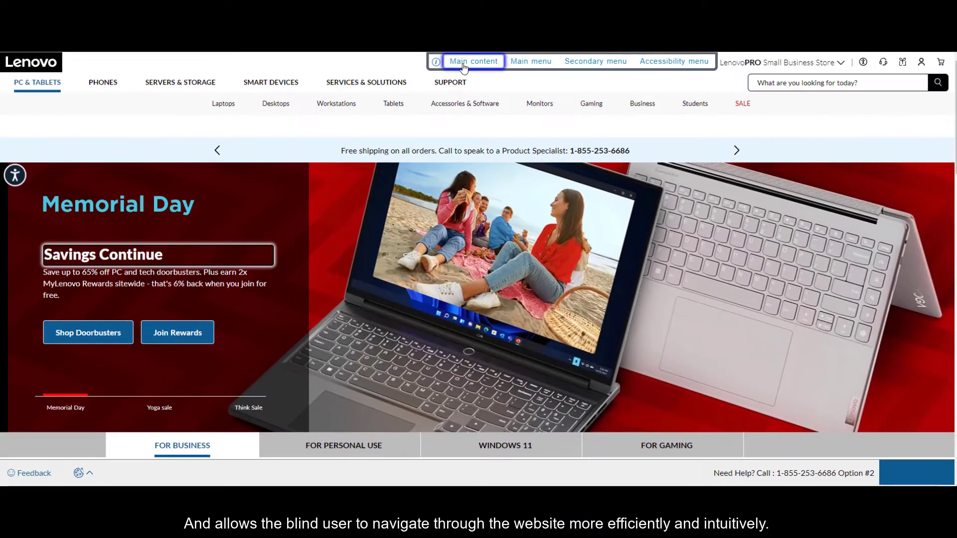
pyautogui.press('Escape')
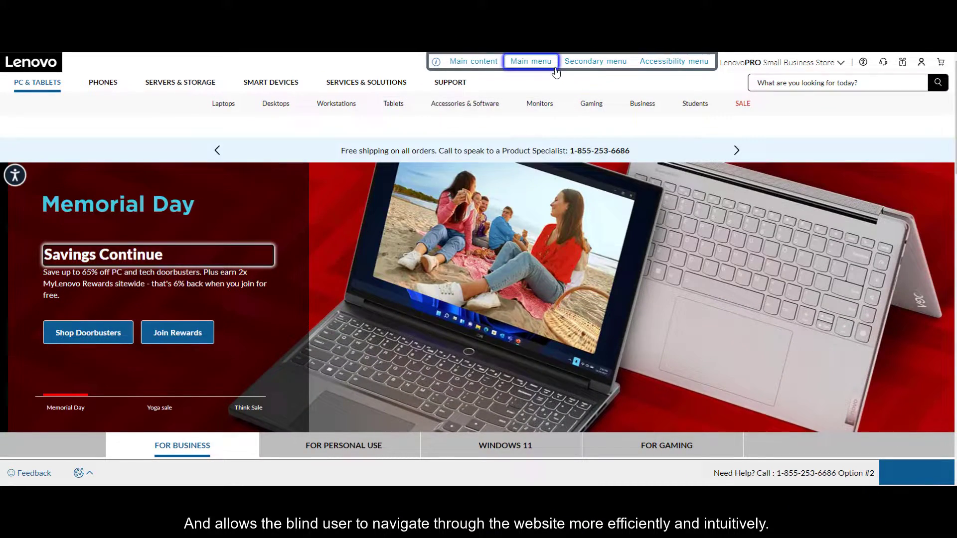
pyautogui.press('Return')
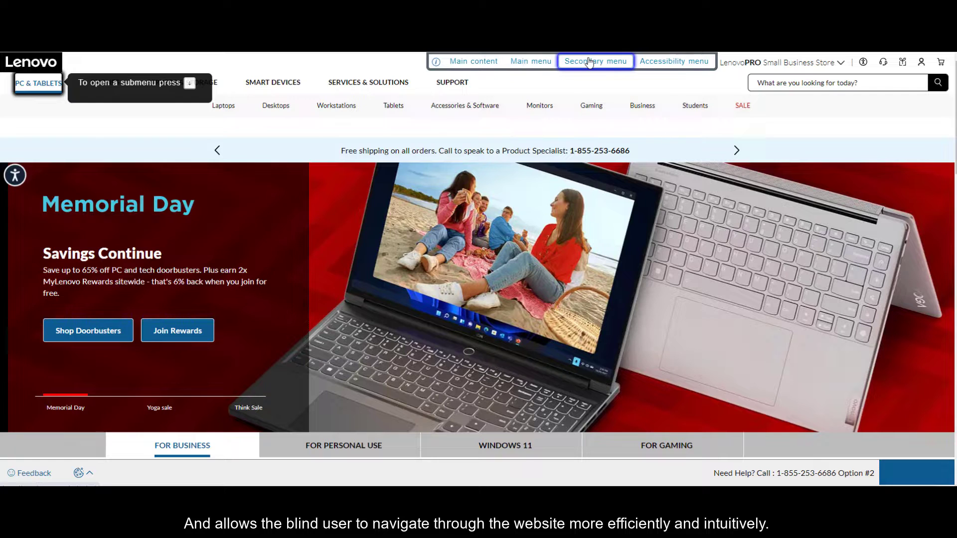
pyautogui.press('Down')
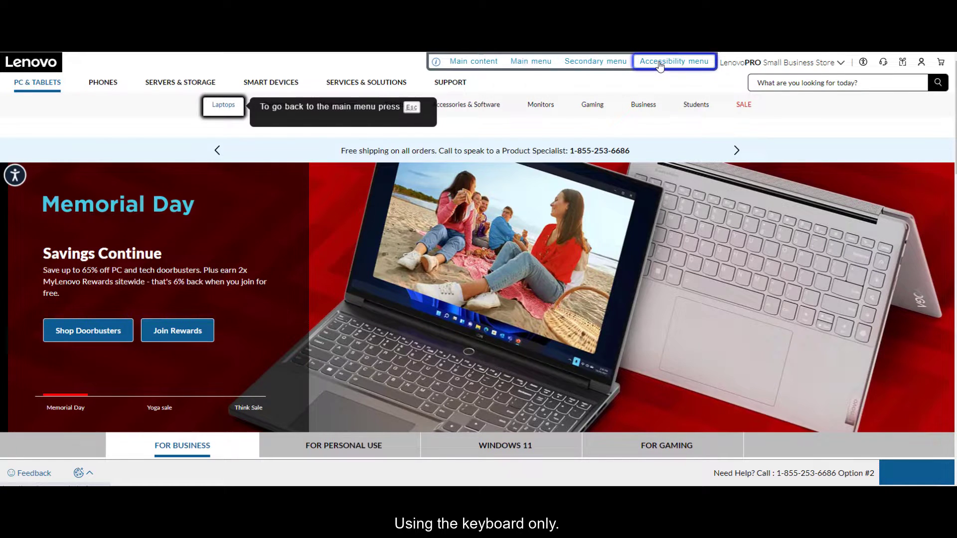
pyautogui.press('Return')
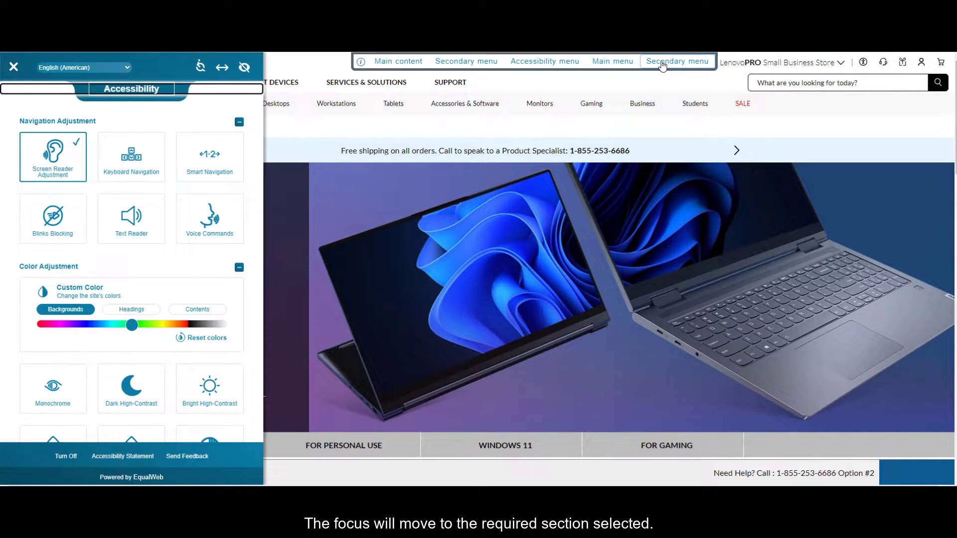
pyautogui.click(13, 67)
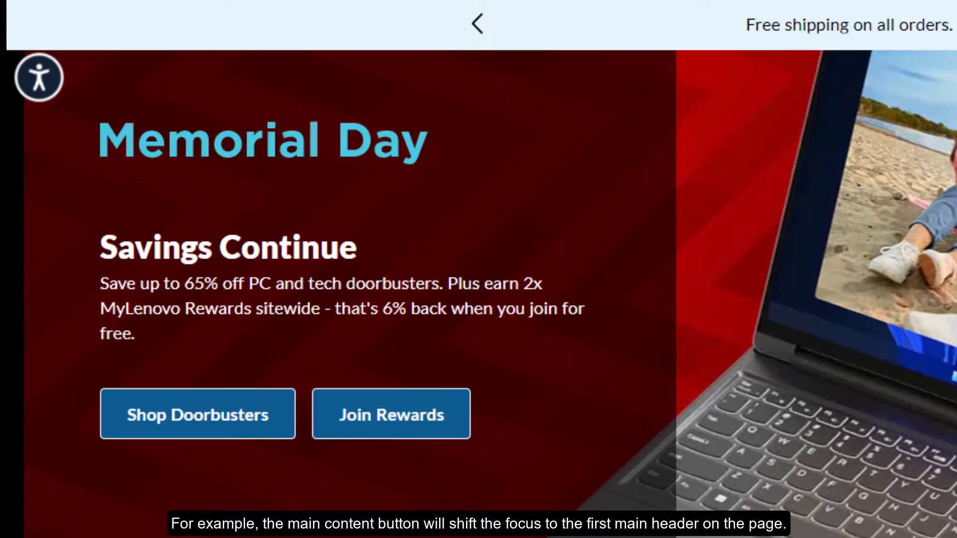
# Step: Jump focus to the Savings Continue heading, then via Main menu to the Laptops submenu
pyautogui.press('Return')
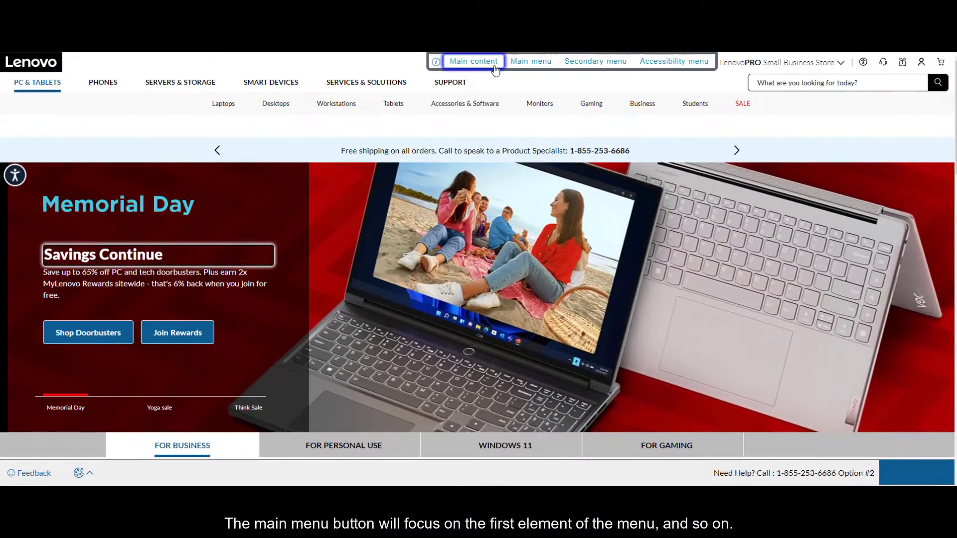
pyautogui.press('Tab')
pyautogui.press('Return')
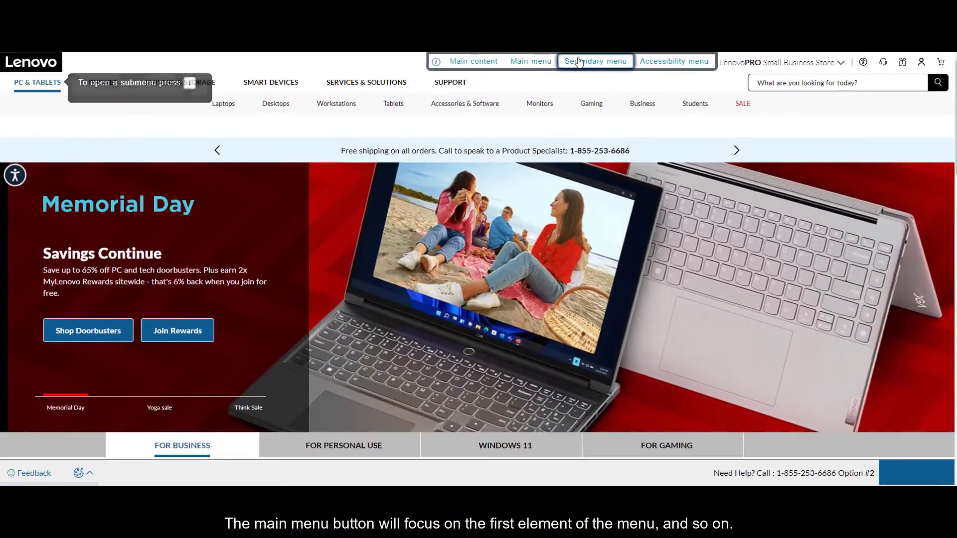
pyautogui.click(579, 62)
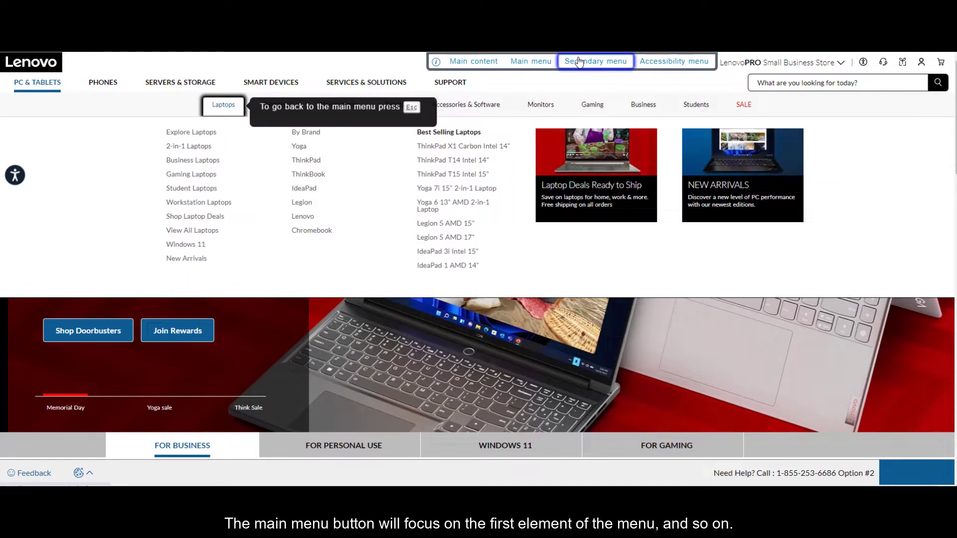
pyautogui.moveTo(133, 157)
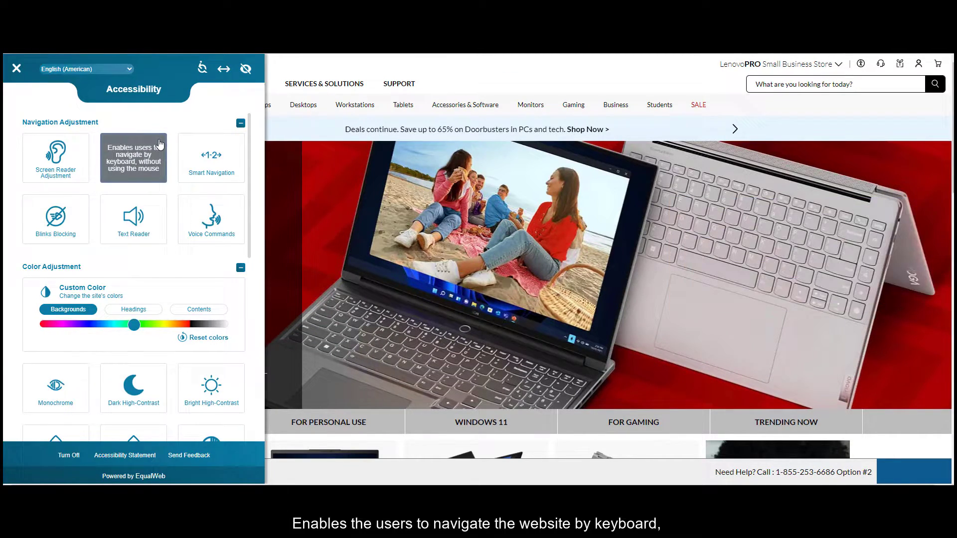
# Step: Enable Keyboard Navigation, then Tab through skip links, search box and Laptops menu to the headline
pyautogui.click(159, 144)
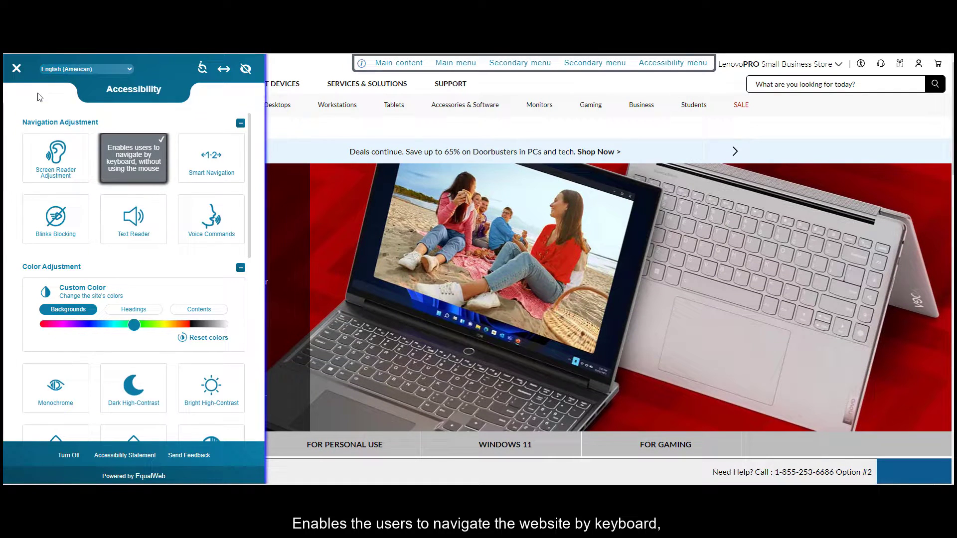
pyautogui.click(17, 70)
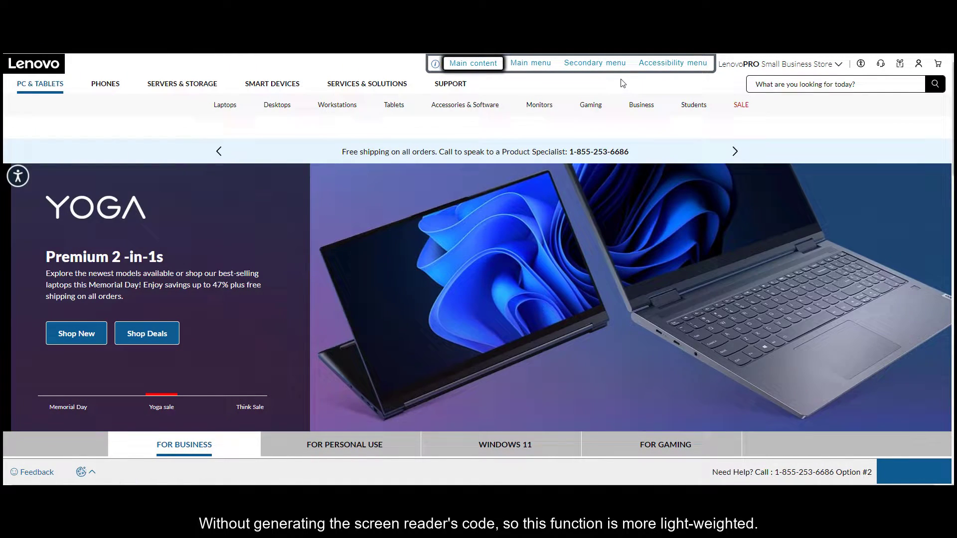
pyautogui.press('Tab')
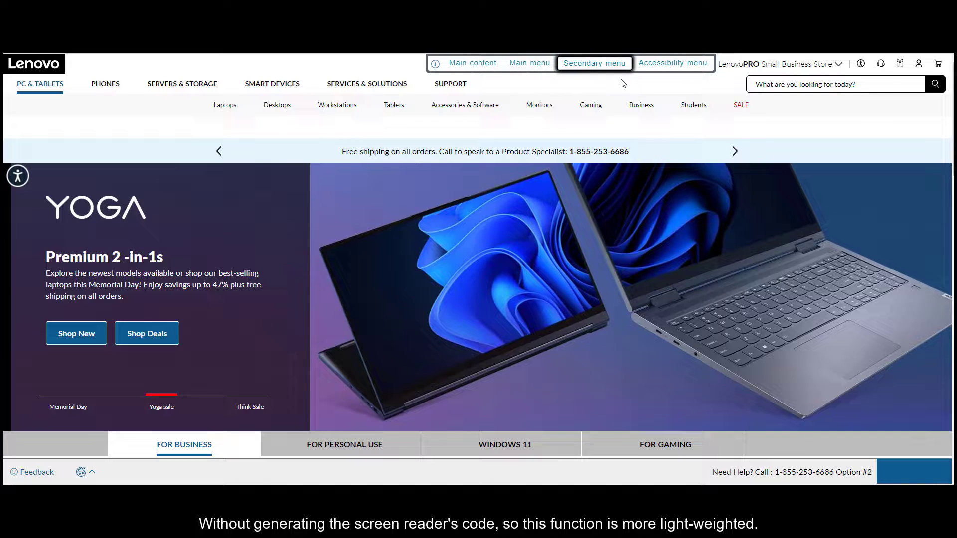
pyautogui.press('Tab')
pyautogui.press('Tab')
pyautogui.press('Tab')
pyautogui.press('Tab')
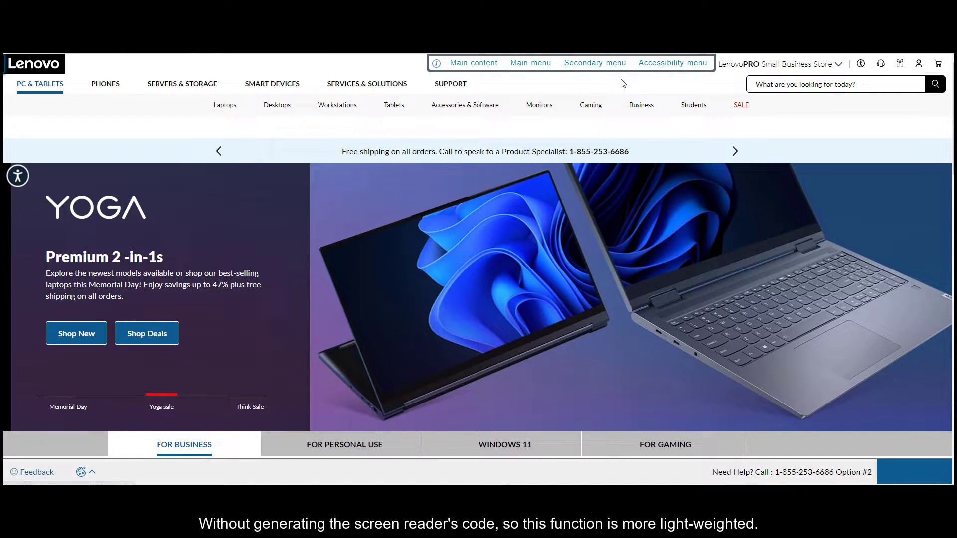
pyautogui.press('Tab')
pyautogui.press('Tab')
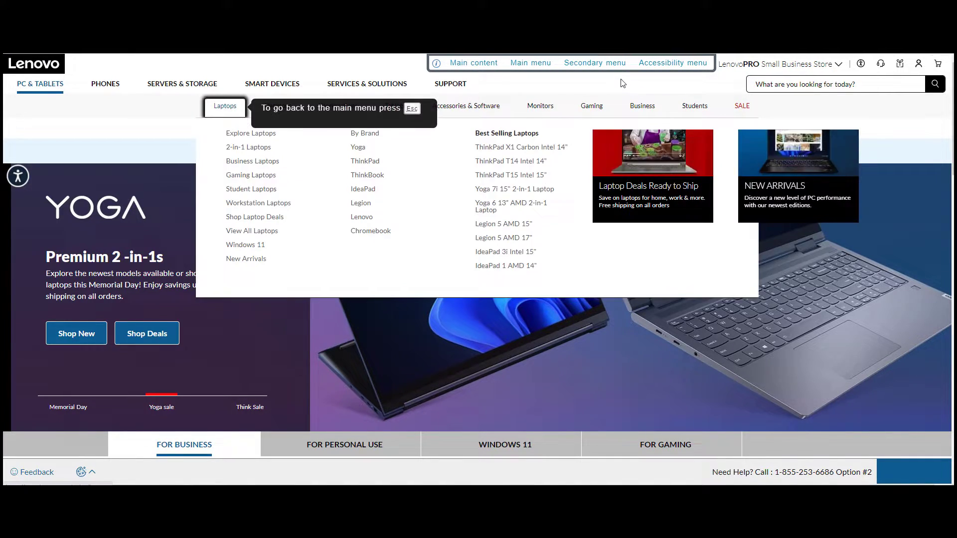
pyautogui.press('Tab')
pyautogui.press('Tab')
pyautogui.press('Tab')
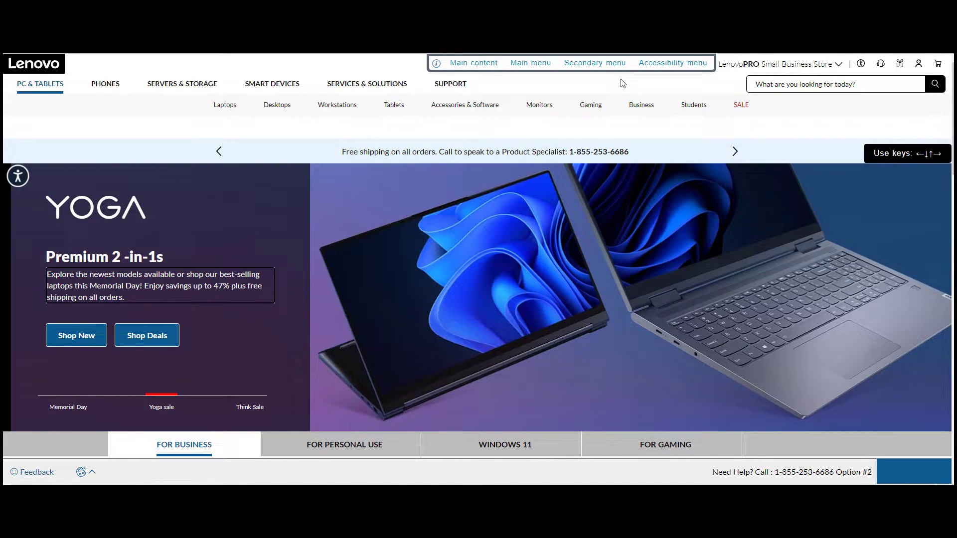
pyautogui.press('Tab')
pyautogui.press('Tab')
pyautogui.press('Tab')
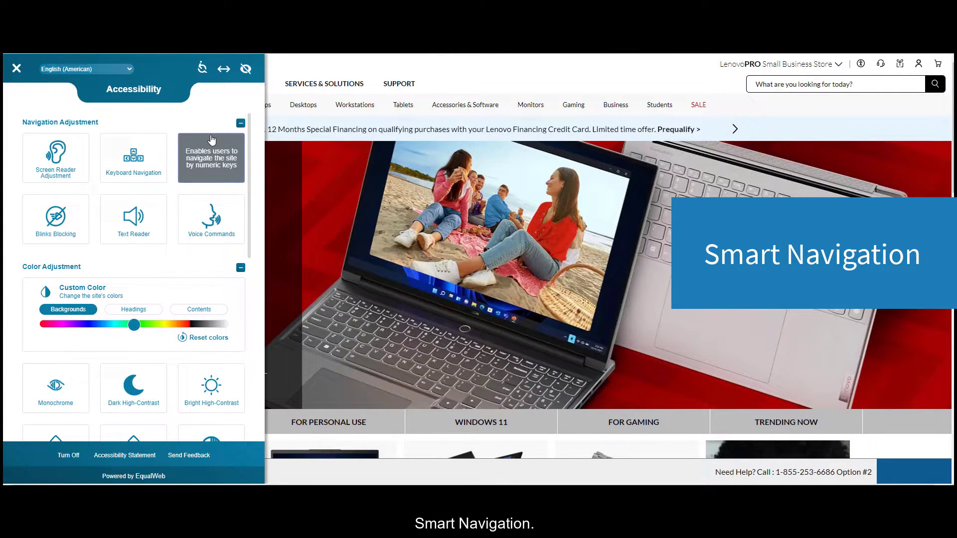
# Step: Enable Smart Navigation, show numbered badges with 1, then jump to element 3
pyautogui.click(212, 140)
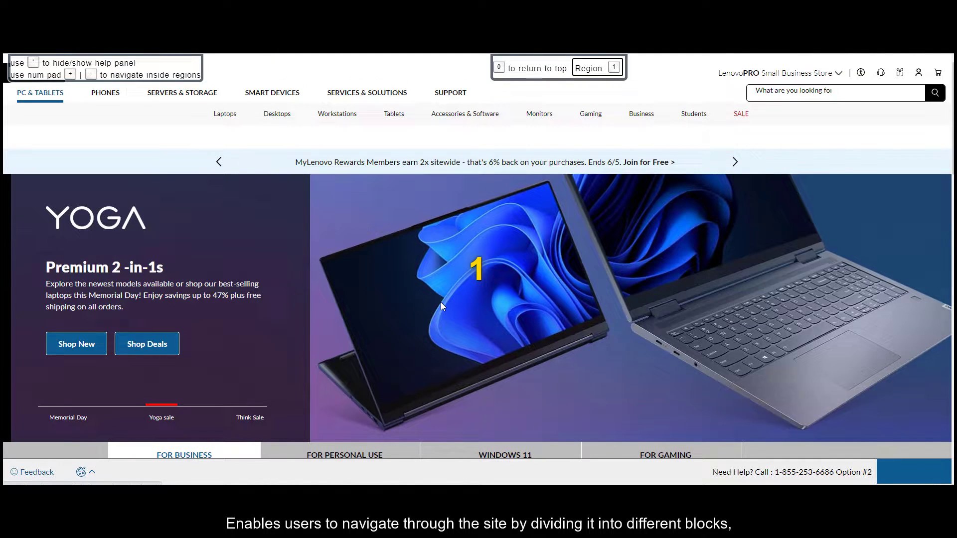
pyautogui.press('1')
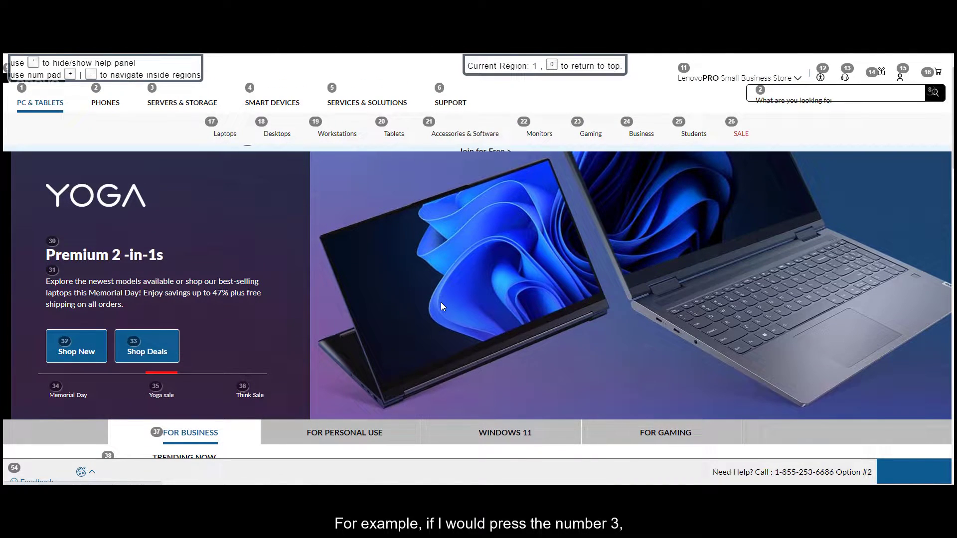
pyautogui.press('3')
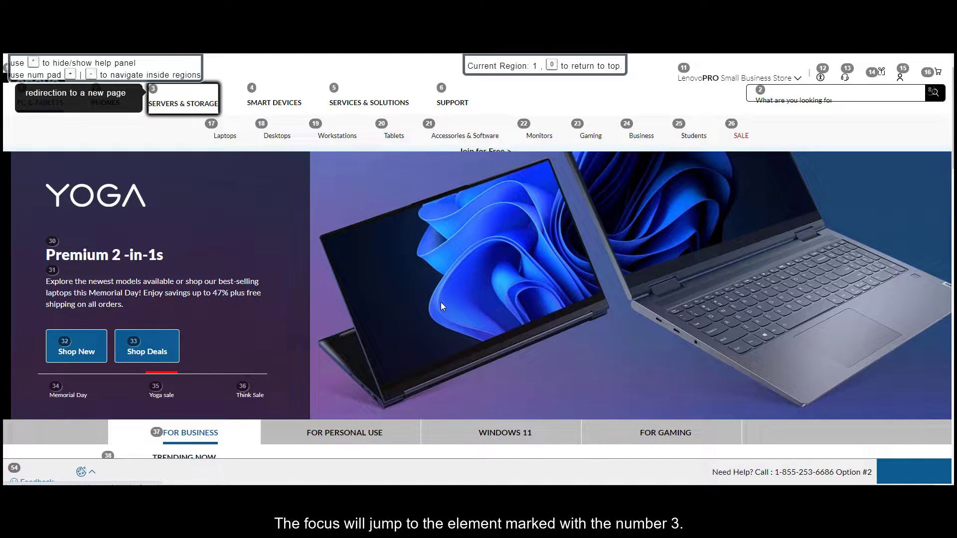
pyautogui.write('33')
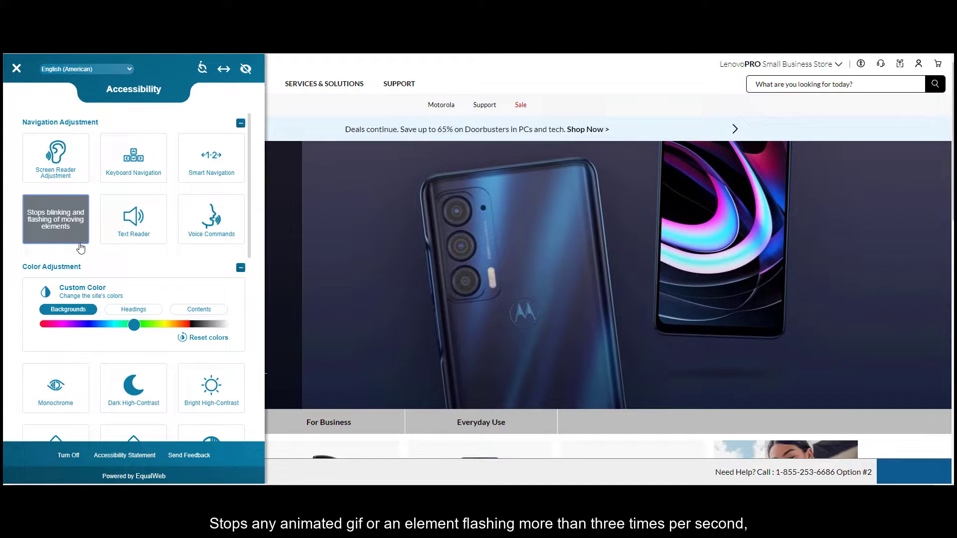
# Step: Turn on Blinks Blocking and Text Reader, then close the panel
pyautogui.click(79, 244)
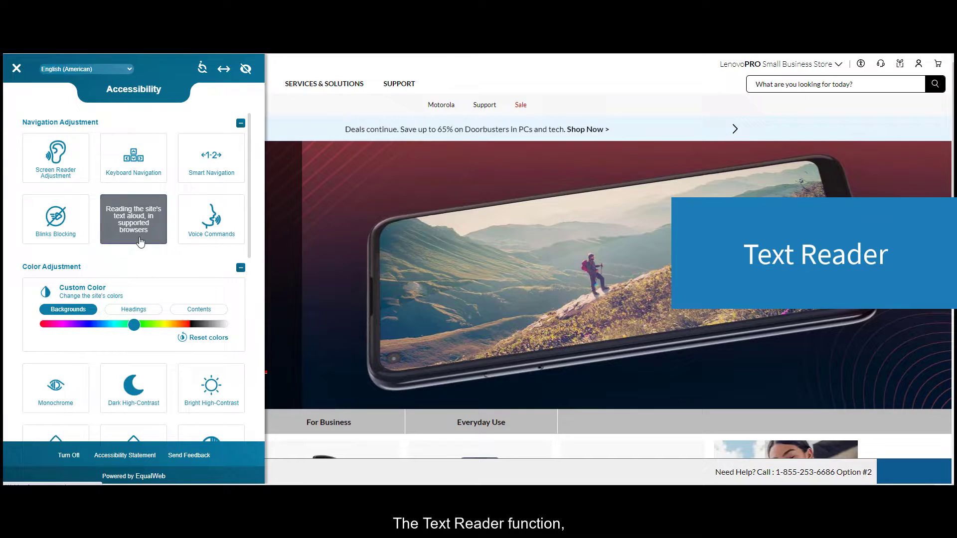
pyautogui.click(139, 241)
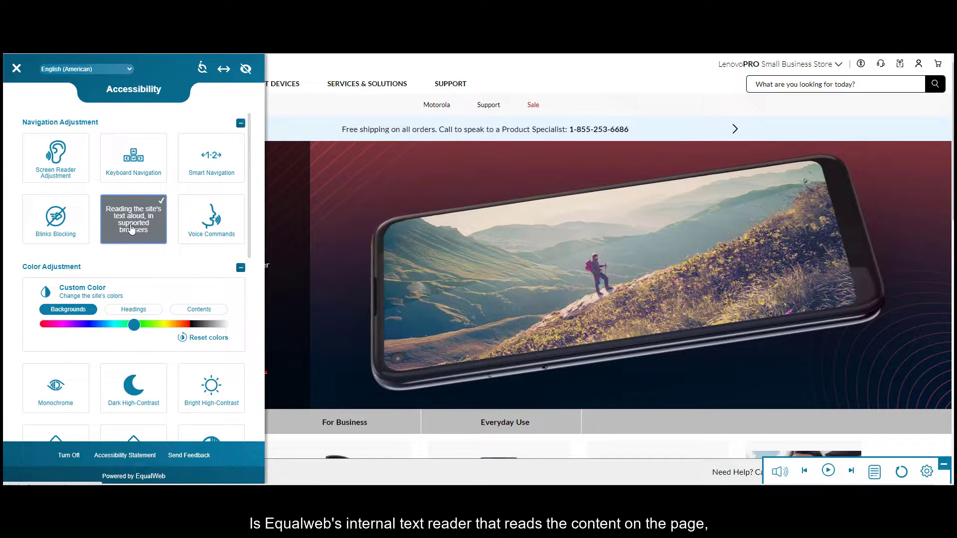
pyautogui.click(17, 69)
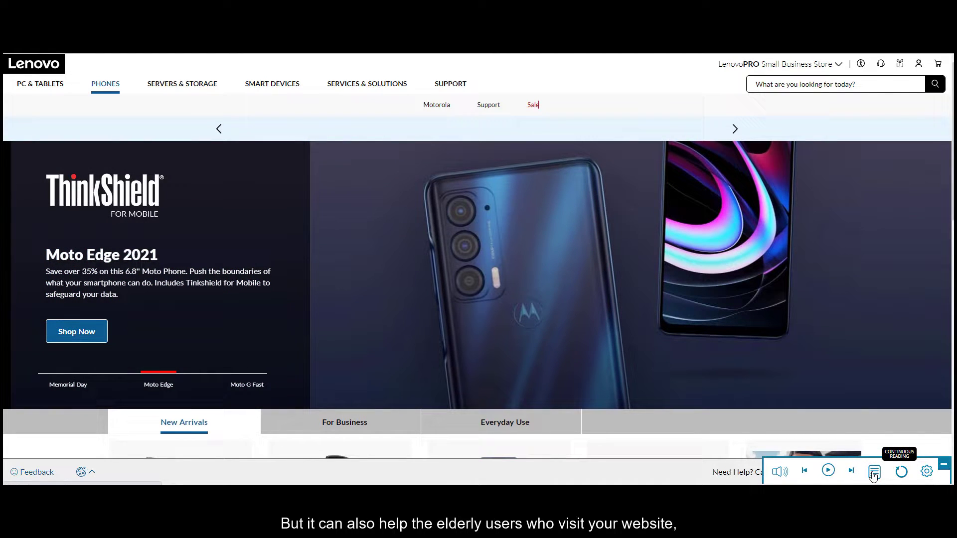
# Step: Open the Text Reader settings and browse the voice list, keeping the current voice
pyautogui.click(928, 472)
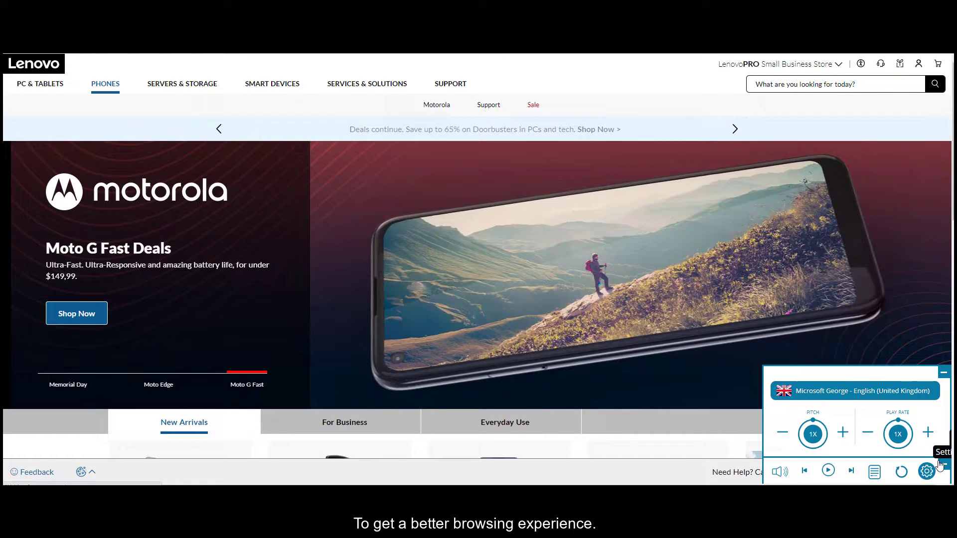
pyautogui.click(904, 395)
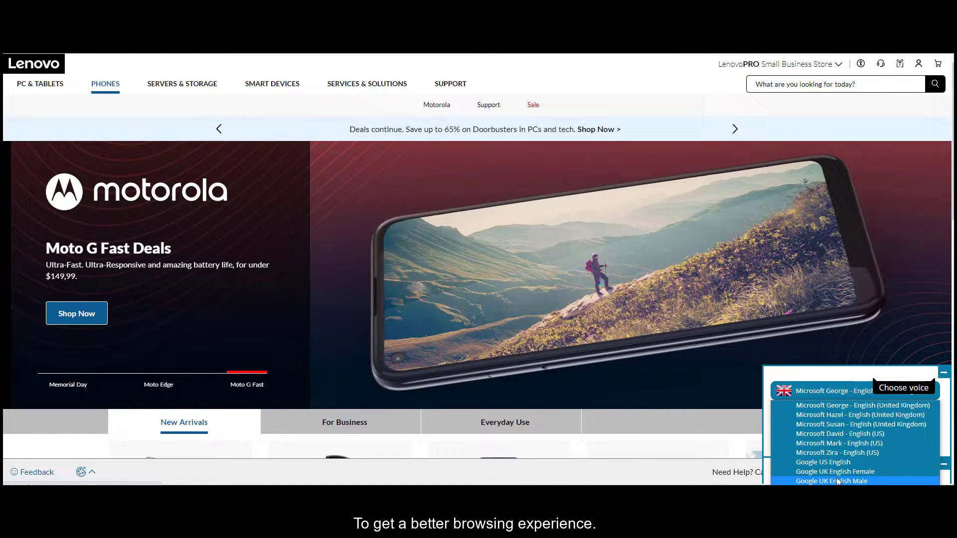
pyautogui.click(852, 406)
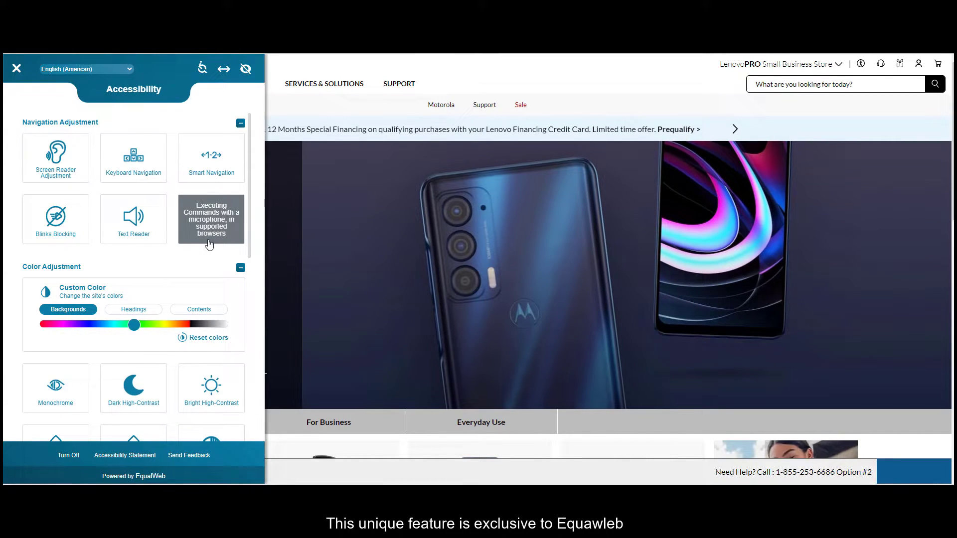
# Step: Enable Voice Commands and view the Accessibility, Dictation and Punctuation marks command lists
pyautogui.click(209, 243)
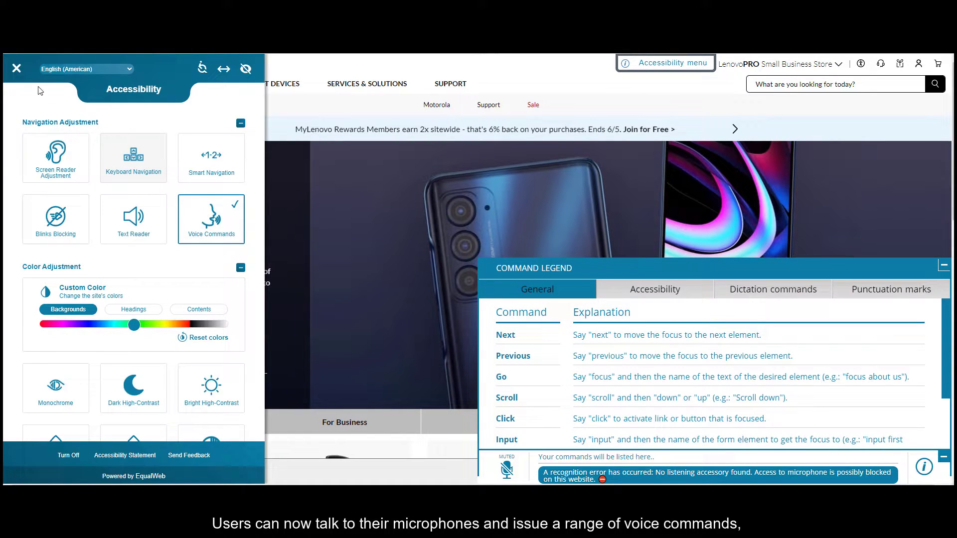
pyautogui.click(17, 69)
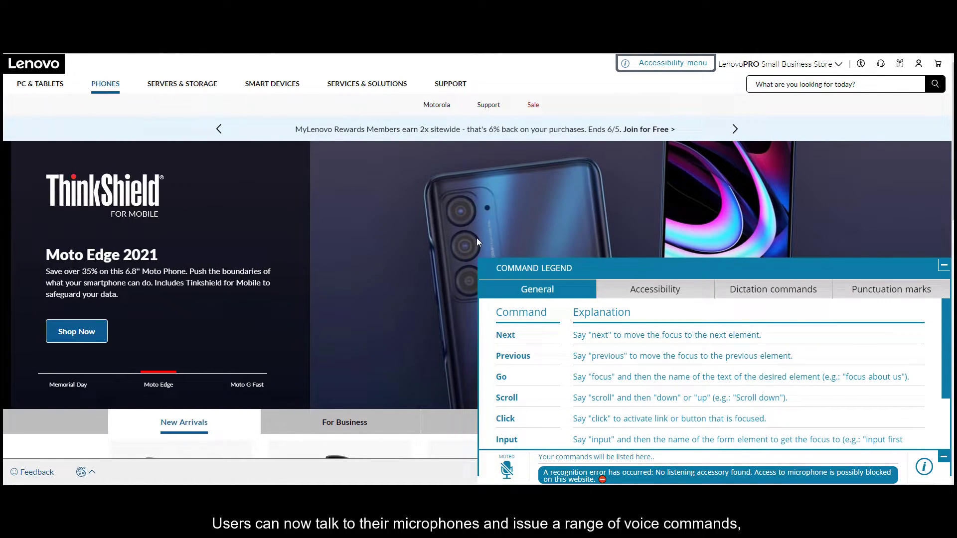
pyautogui.scroll(-2, 577, 355)
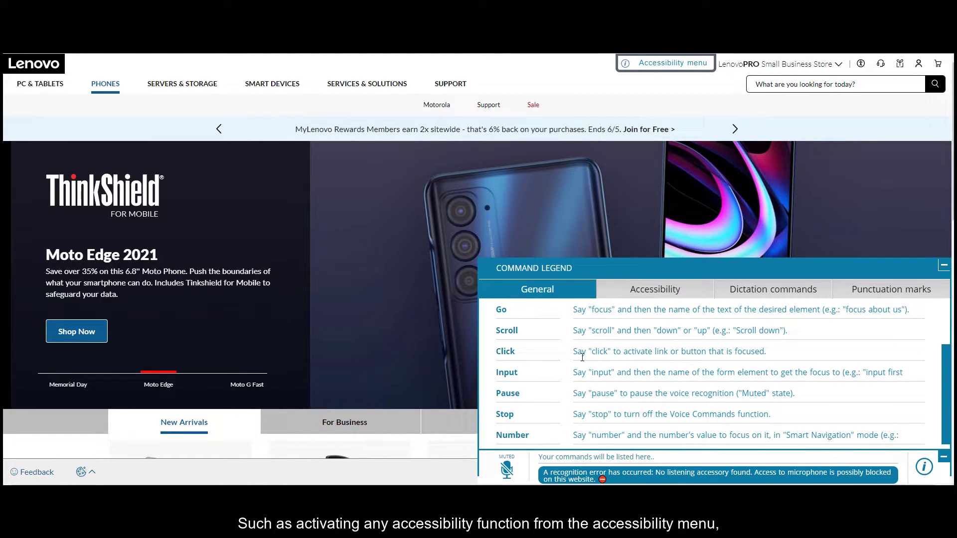
pyautogui.scroll(2, 591, 350)
pyautogui.click(645, 297)
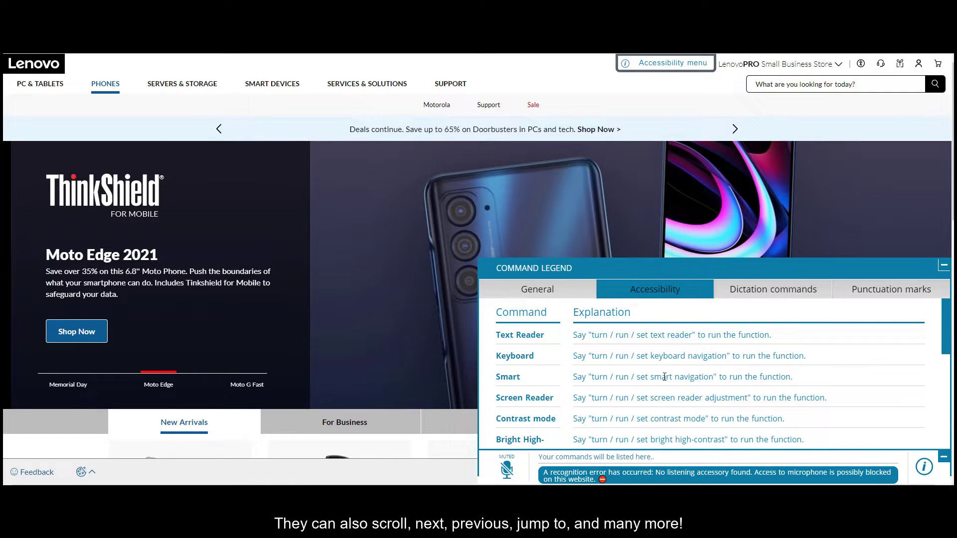
pyautogui.scroll(-1, 664, 377)
pyautogui.scroll(-1, 664, 378)
pyautogui.scroll(-1, 664, 379)
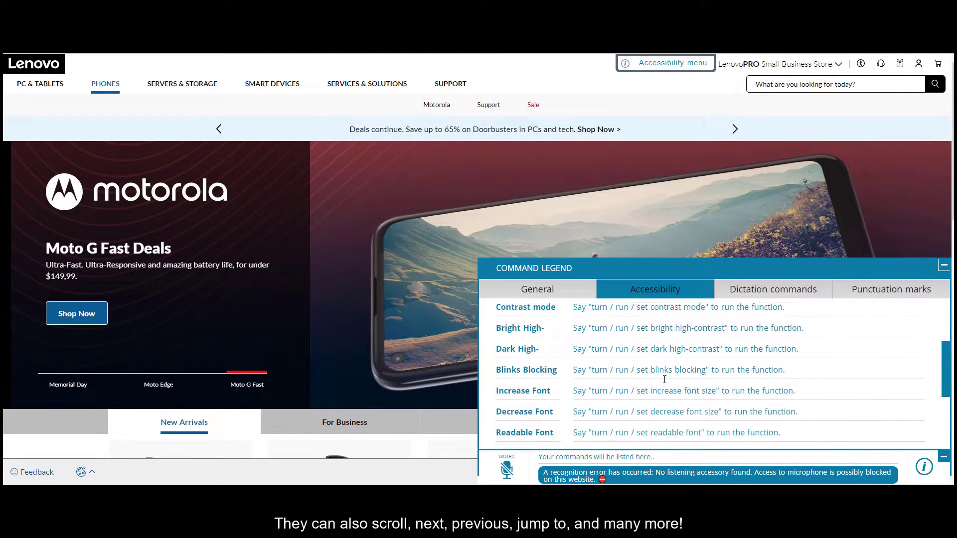
pyautogui.scroll(-2, 665, 379)
pyautogui.scroll(-1, 730, 378)
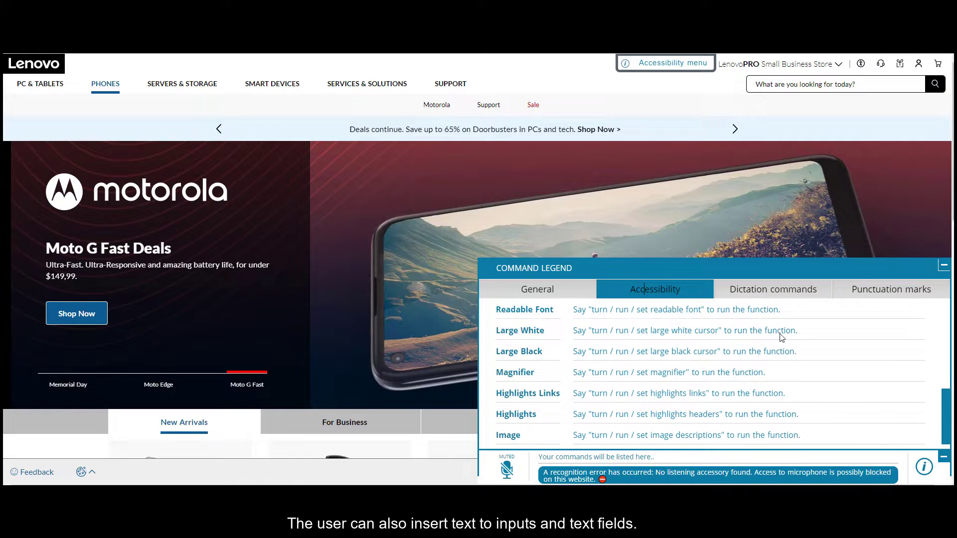
pyautogui.click(774, 296)
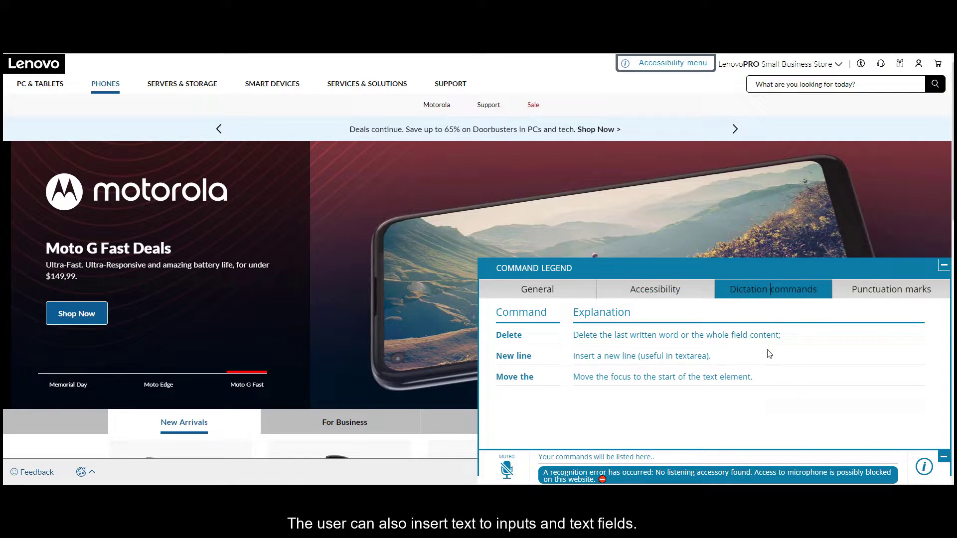
pyautogui.click(892, 300)
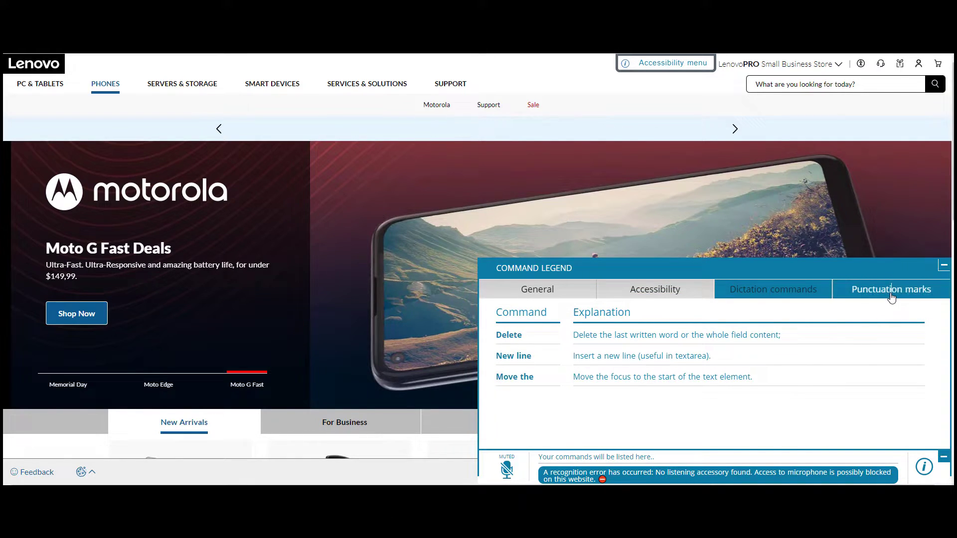
pyautogui.scroll(-1, 736, 371)
pyautogui.scroll(-1, 737, 370)
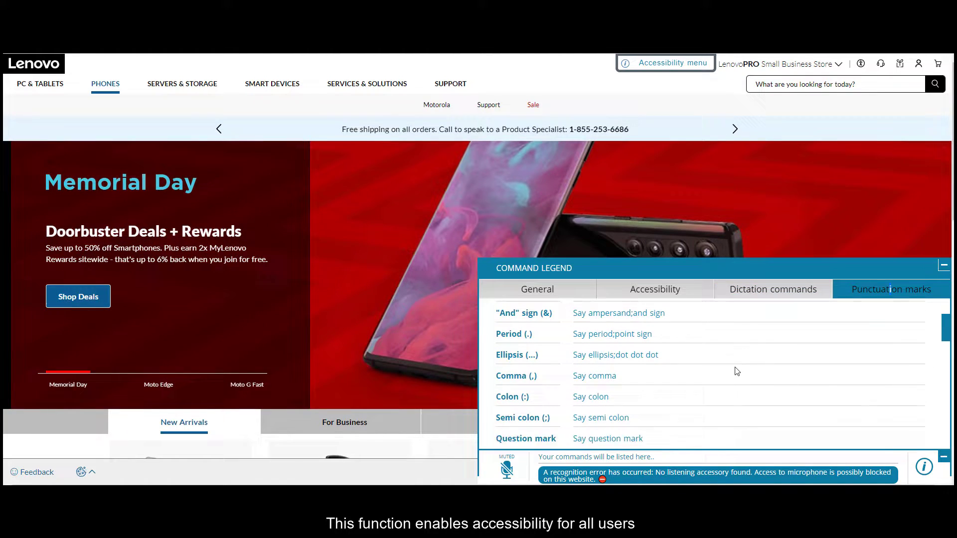
pyautogui.scroll(-1, 737, 371)
pyautogui.scroll(-1, 736, 372)
pyautogui.scroll(-2, 736, 371)
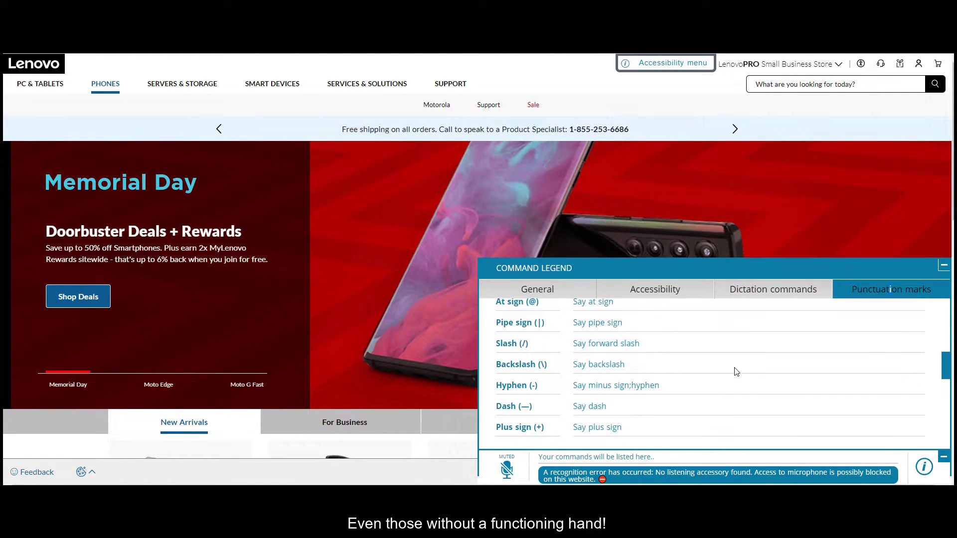
pyautogui.scroll(-2, 736, 371)
pyautogui.scroll(-1, 735, 371)
pyautogui.scroll(-1, 736, 372)
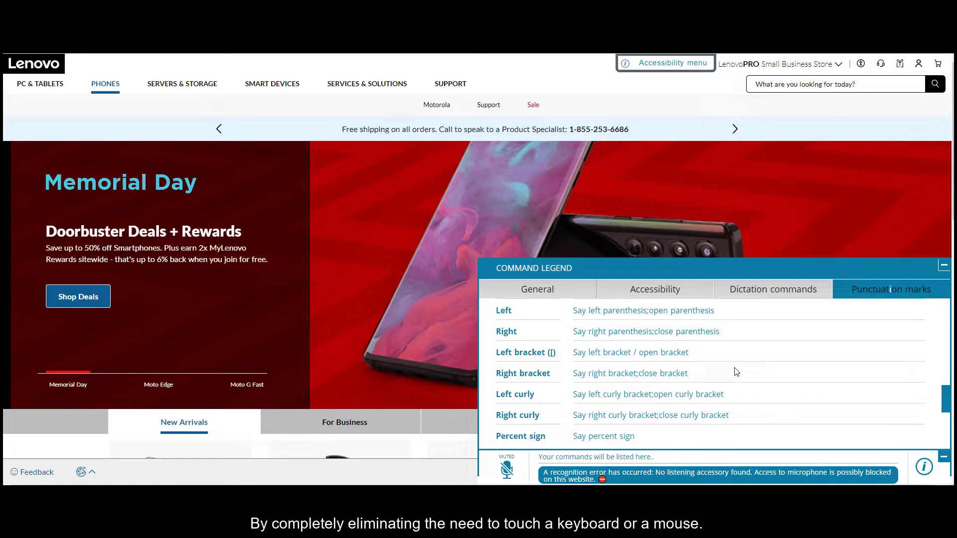
pyautogui.scroll(-1, 736, 371)
pyautogui.scroll(-1, 735, 372)
pyautogui.scroll(-2, 736, 371)
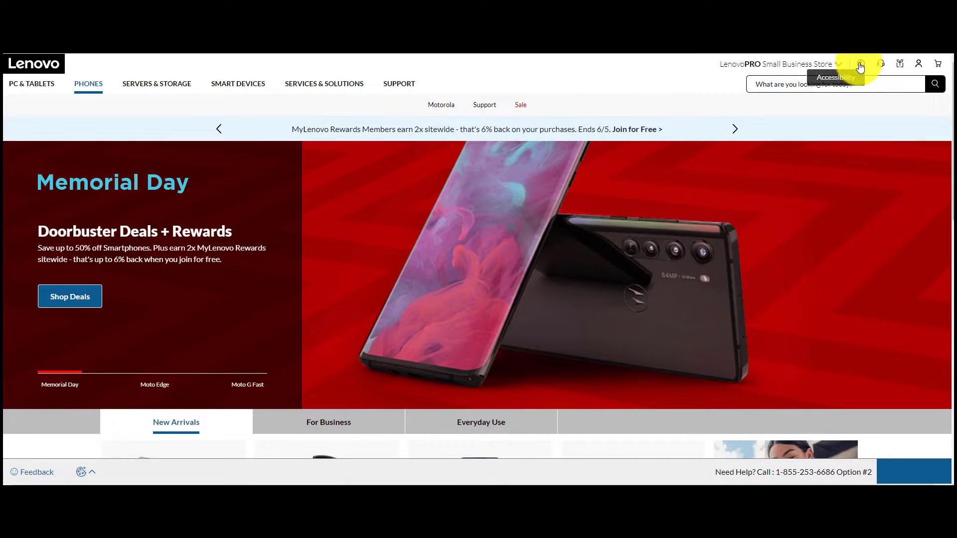
# Step: Tint backgrounds, headings and contents with Custom Color, then reset the colors to default
pyautogui.click(861, 66)
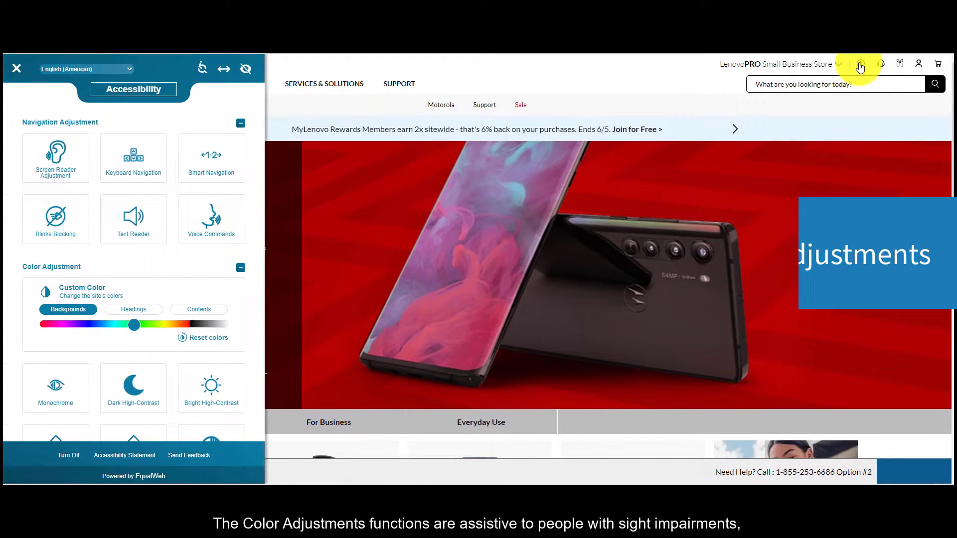
pyautogui.scroll(-1, 210, 250)
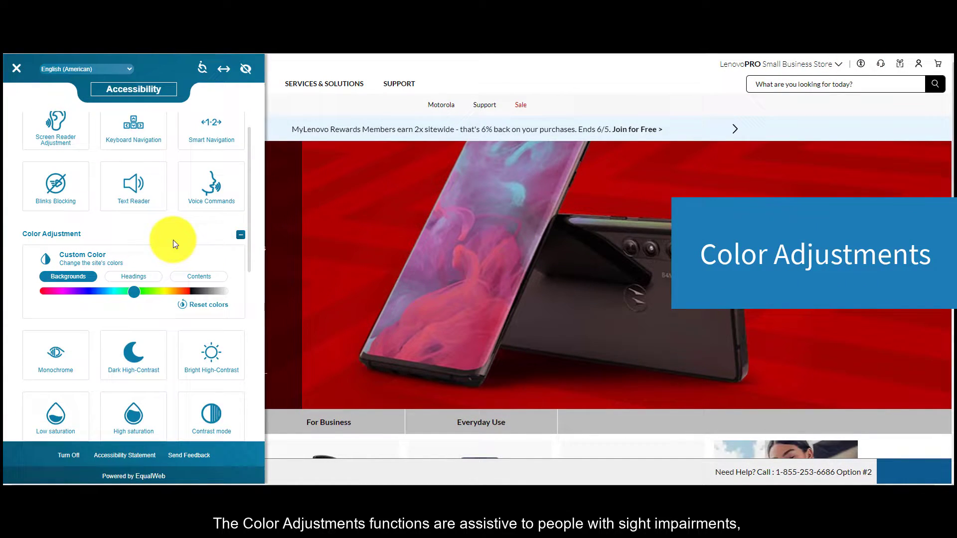
pyautogui.scroll(-1, 166, 224)
pyautogui.scroll(-2, 164, 209)
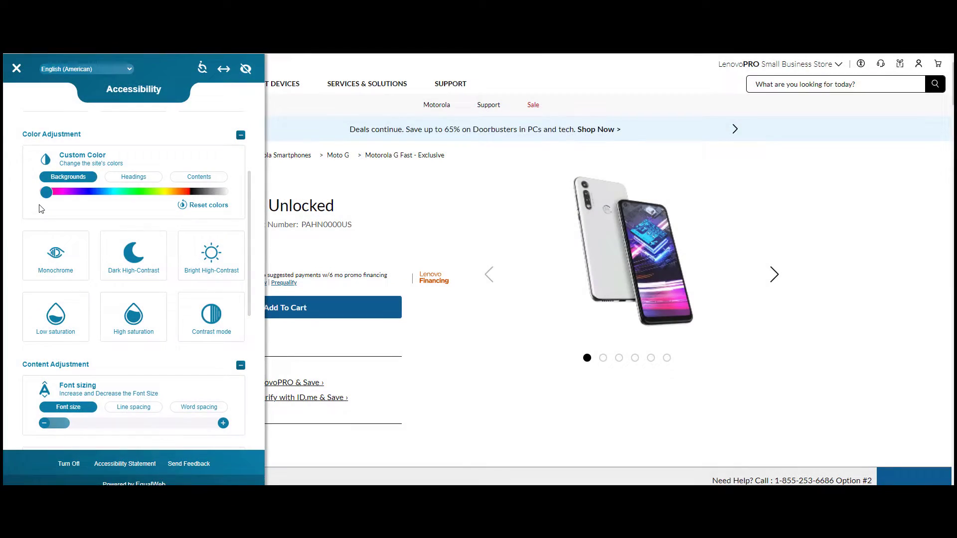
pyautogui.moveTo(47, 192)
pyautogui.mouseDown()
pyautogui.moveTo(193, 194)
pyautogui.moveTo(47, 192)
pyautogui.moveTo(179, 192)
pyautogui.moveTo(79, 194)
pyautogui.mouseUp()
pyautogui.click(133, 176)
pyautogui.click(194, 176)
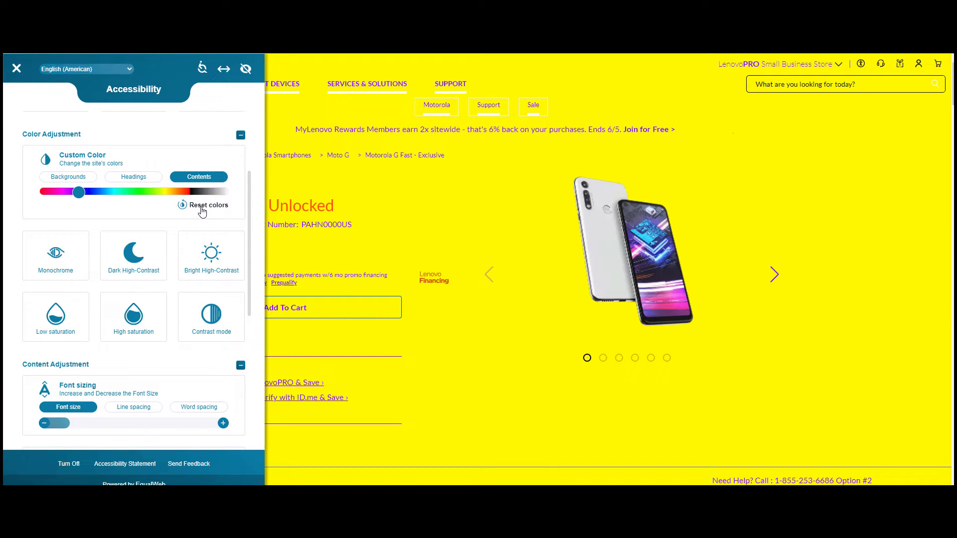
pyautogui.click(202, 207)
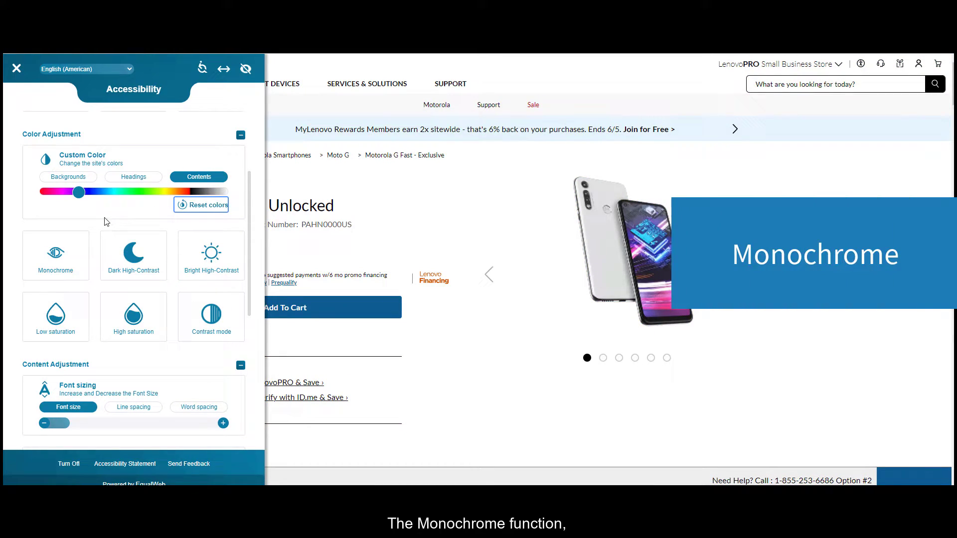
pyautogui.click(75, 239)
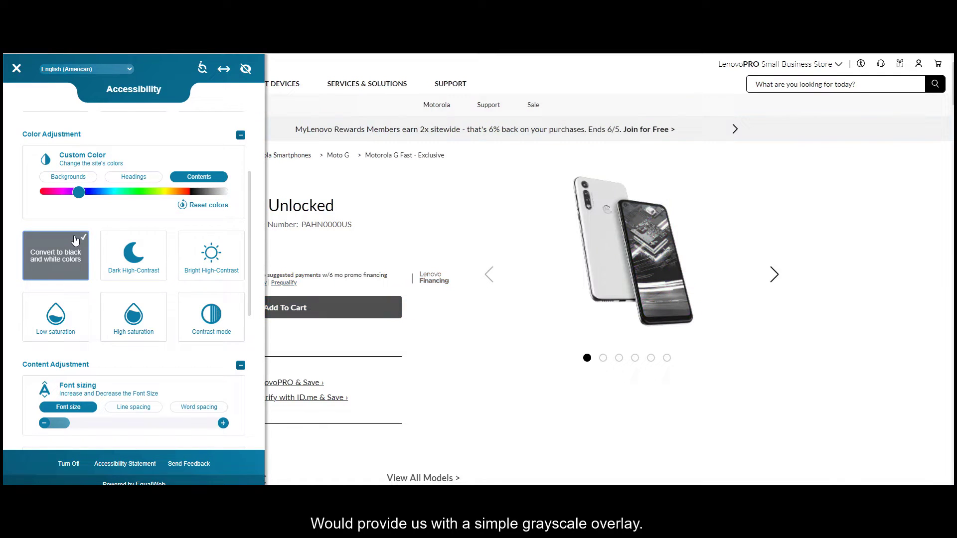
pyautogui.click(75, 240)
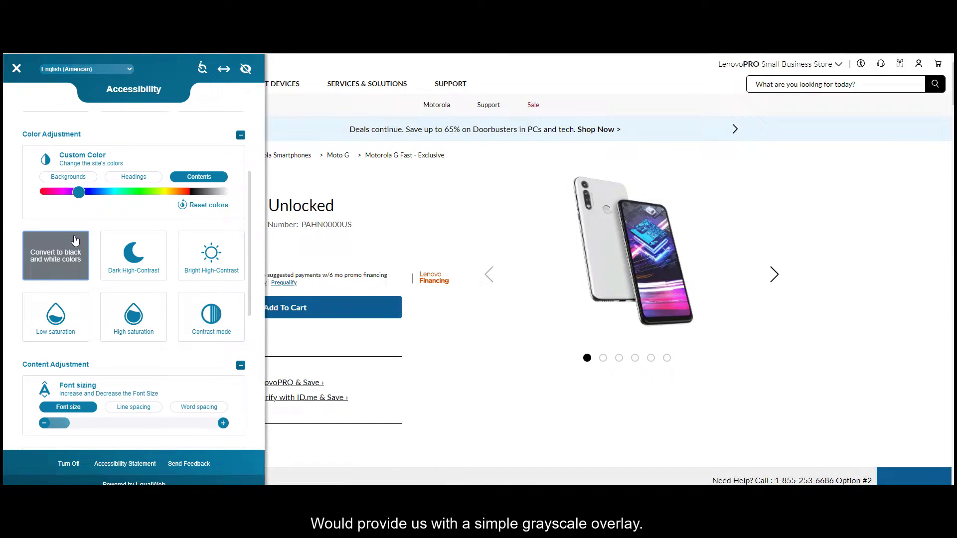
pyautogui.click(75, 240)
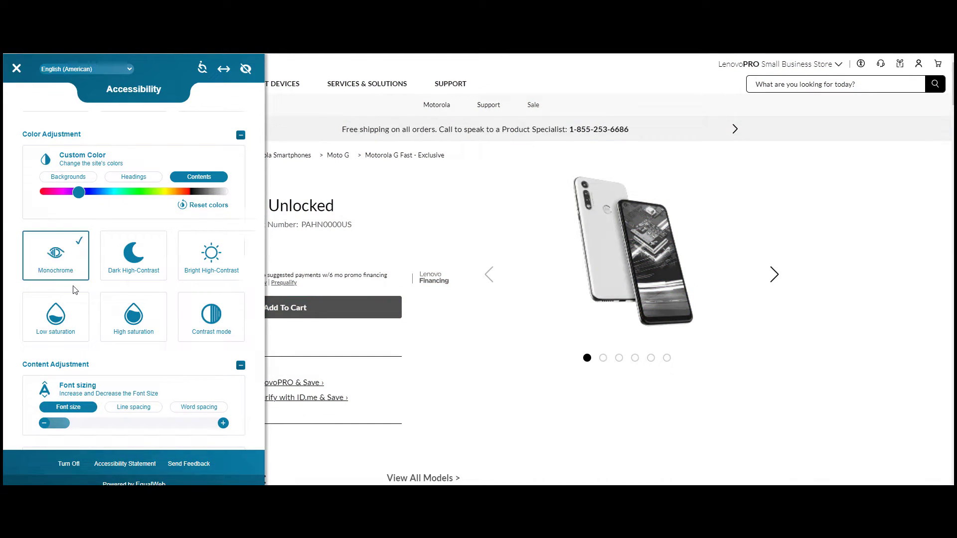
pyautogui.click(135, 283)
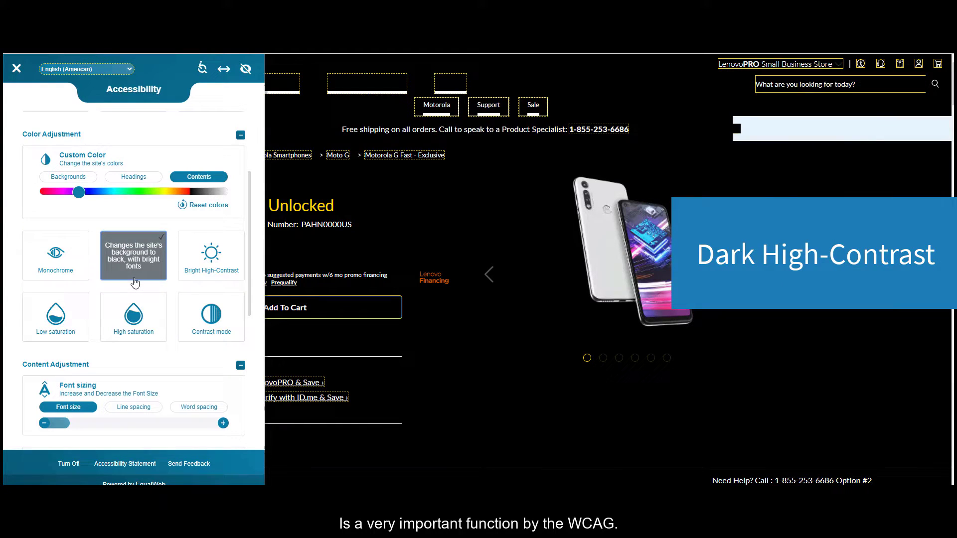
pyautogui.click(135, 283)
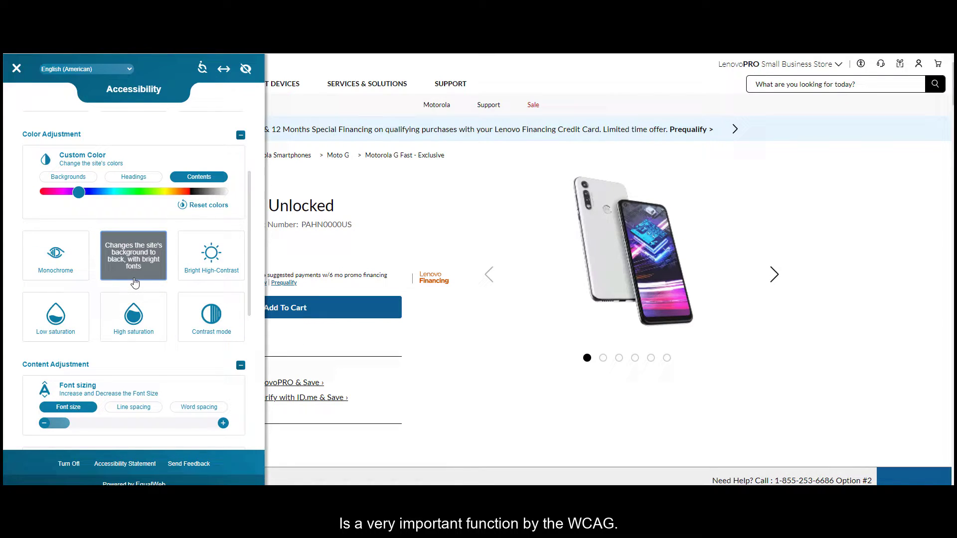
pyautogui.click(135, 283)
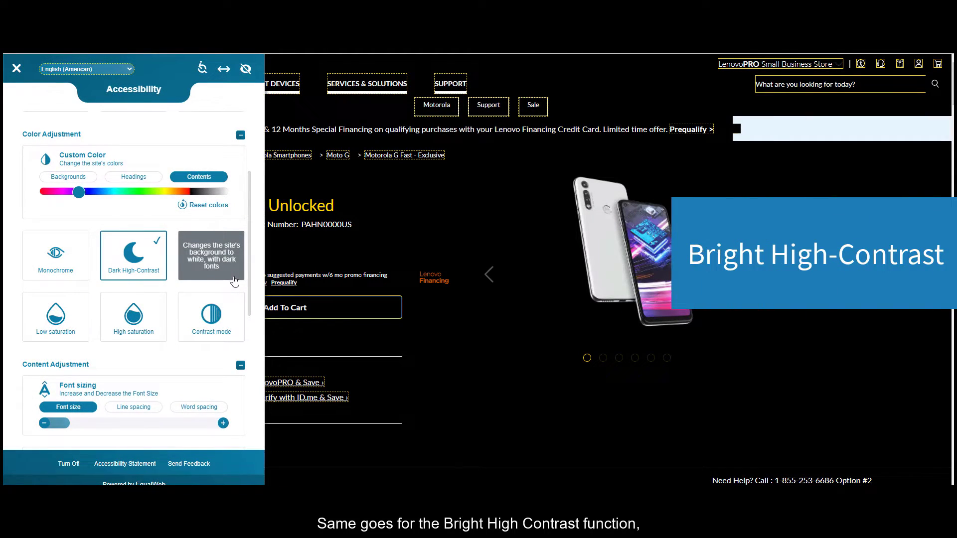
pyautogui.click(235, 281)
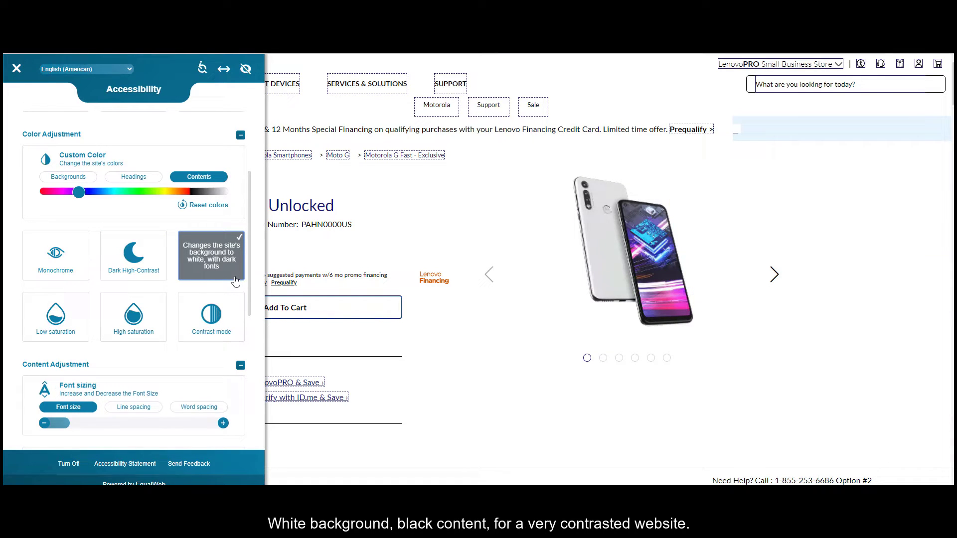
pyautogui.click(236, 281)
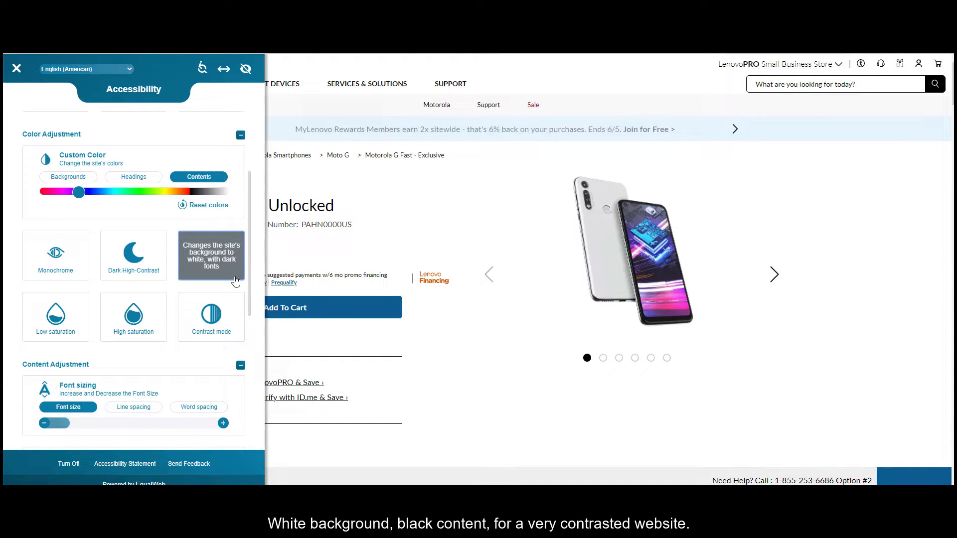
pyautogui.click(236, 281)
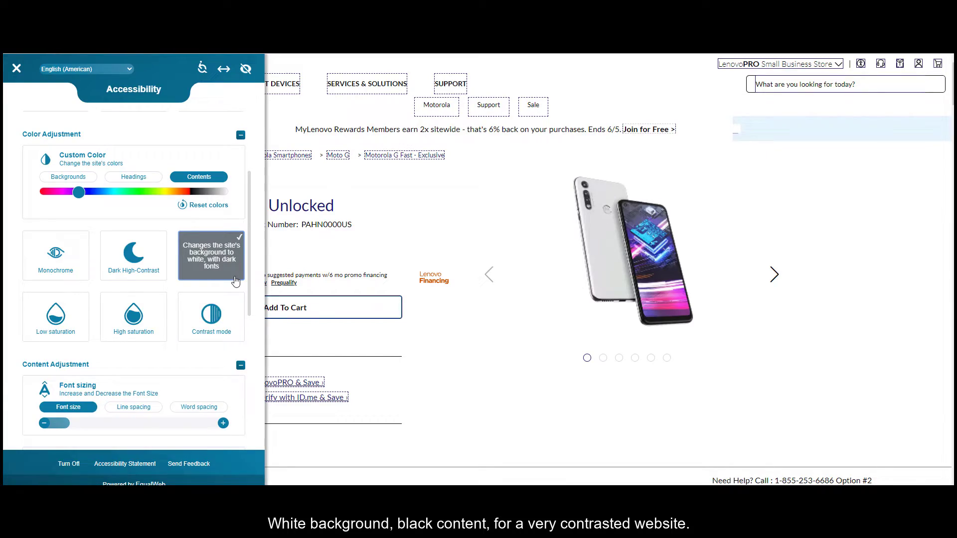
pyautogui.click(235, 281)
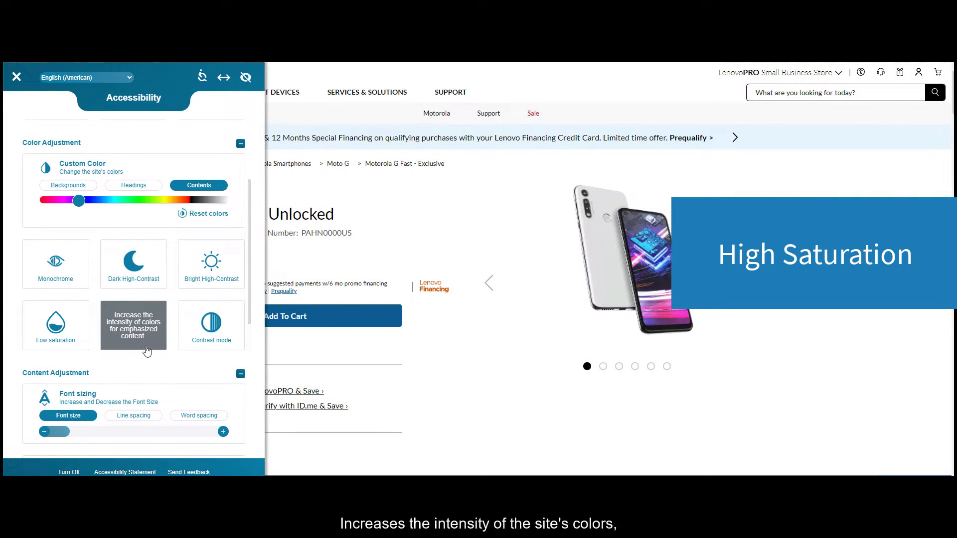
# Step: Toggle High saturation on and off twice, then switch the page to Low saturation
pyautogui.click(148, 351)
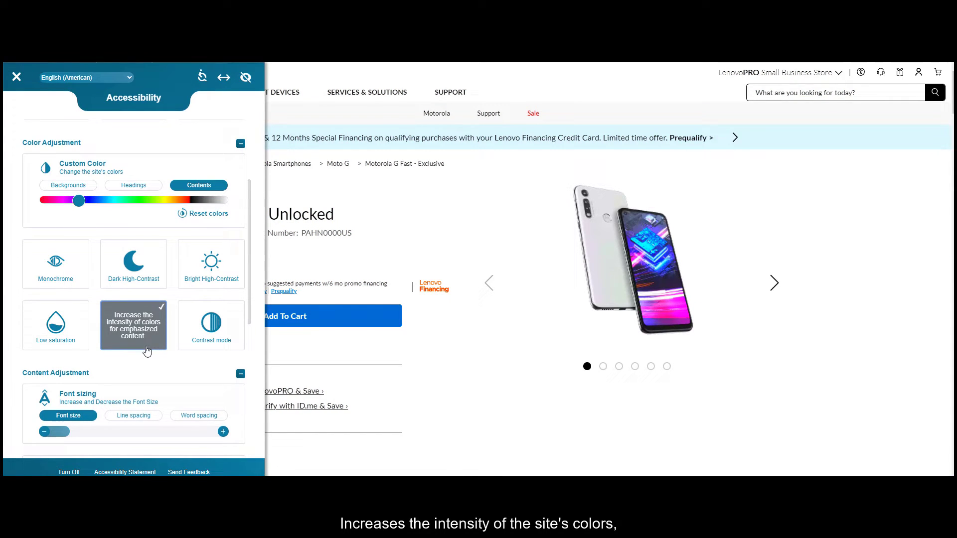
pyautogui.click(147, 352)
pyautogui.click(148, 352)
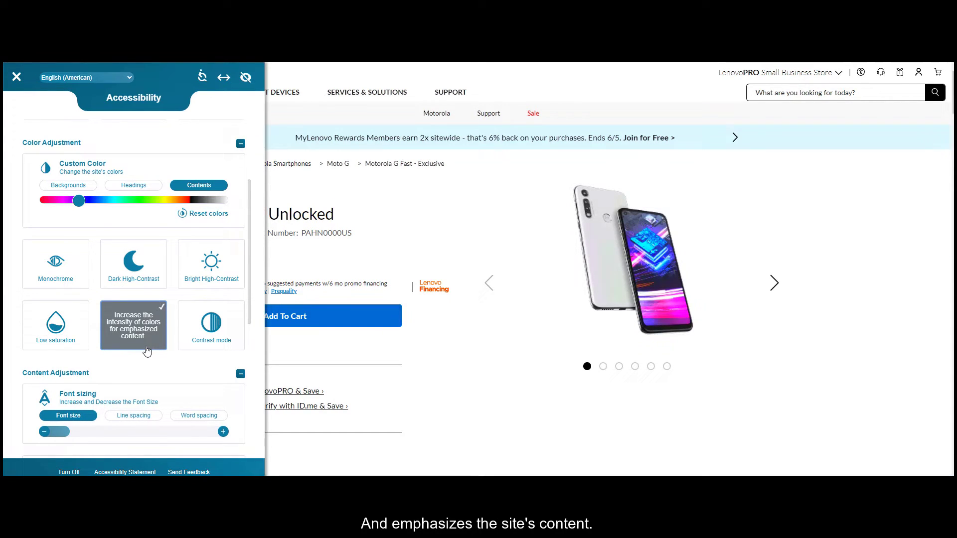
pyautogui.click(147, 350)
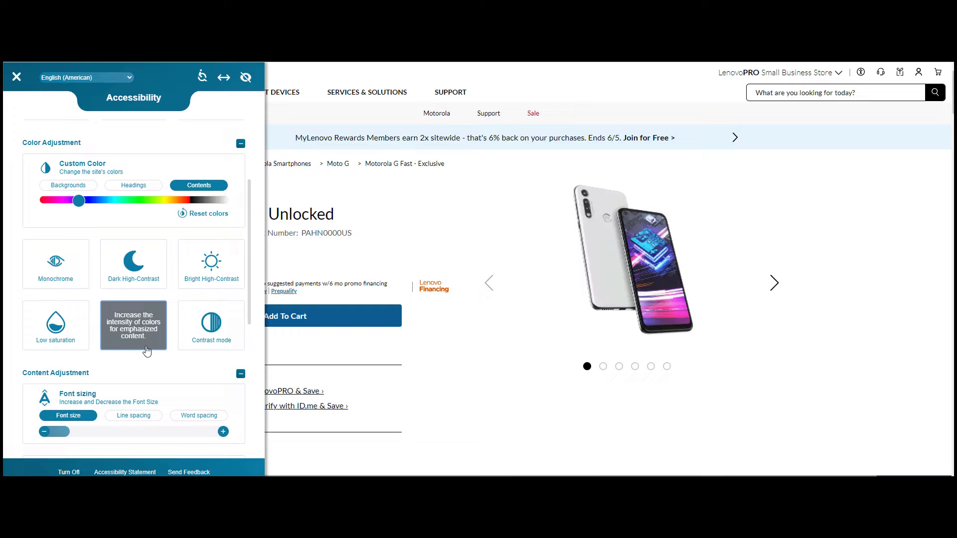
pyautogui.click(72, 353)
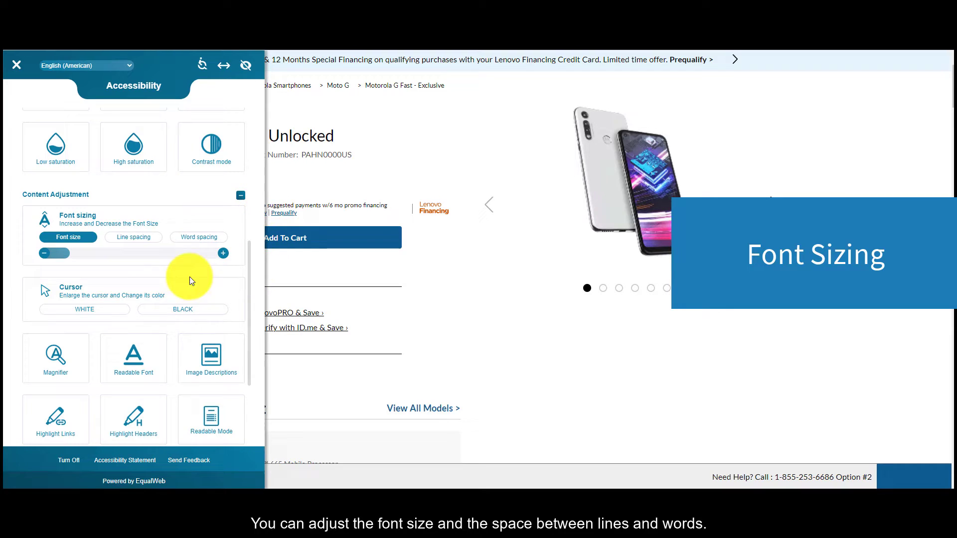
pyautogui.click(223, 253)
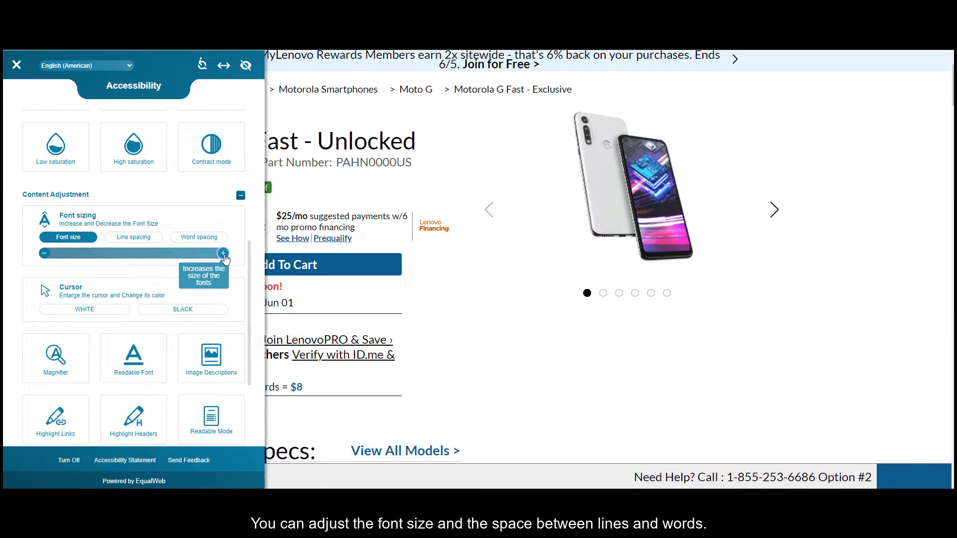
pyautogui.click(133, 237)
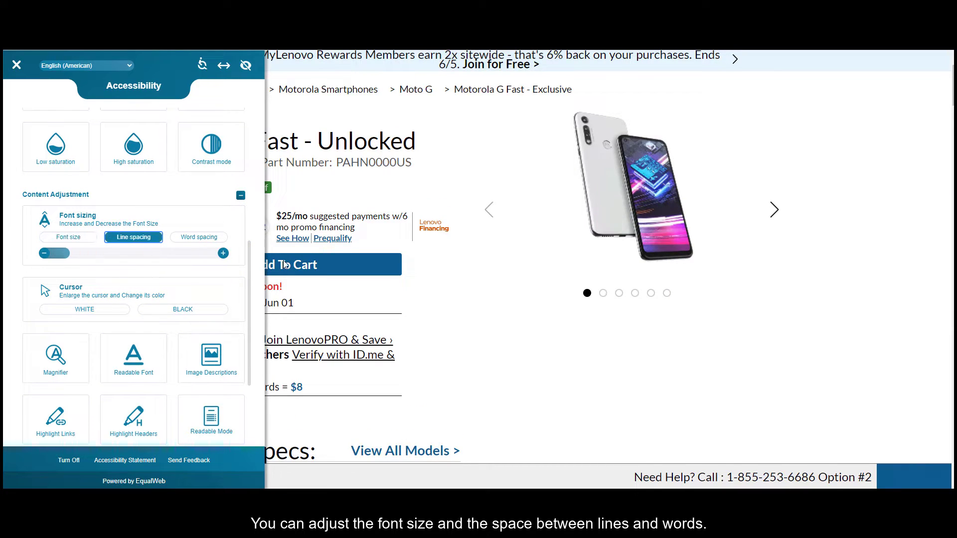
pyautogui.click(223, 253)
pyautogui.click(198, 238)
pyautogui.click(224, 254)
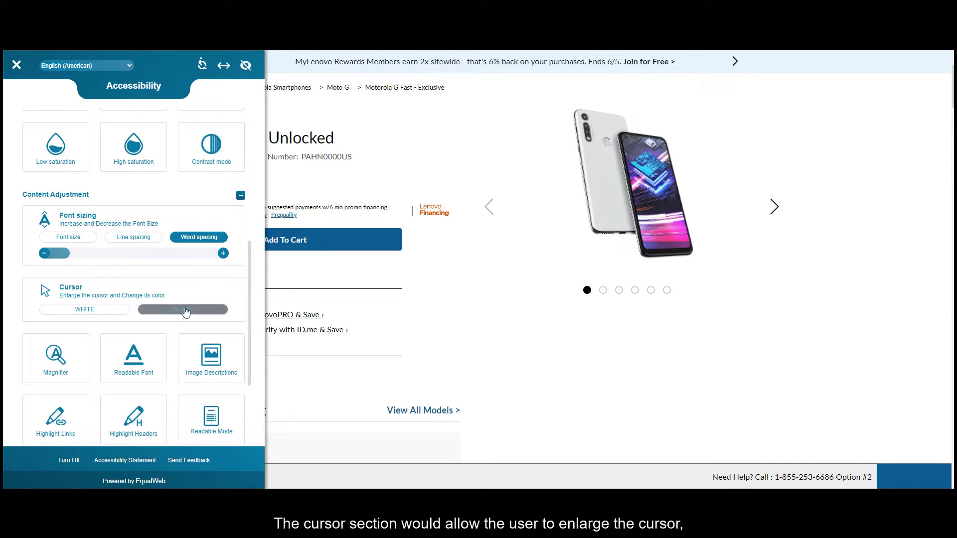
pyautogui.click(209, 317)
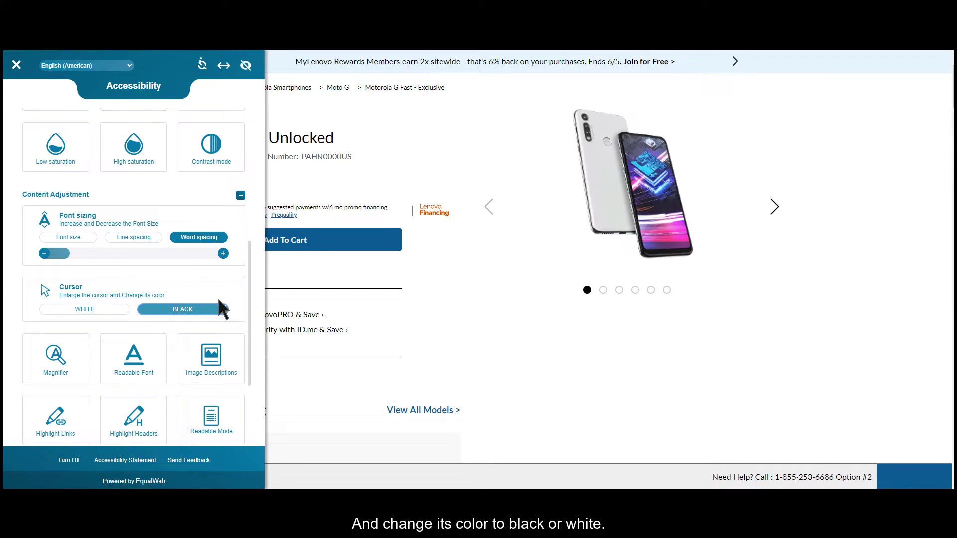
pyautogui.click(105, 317)
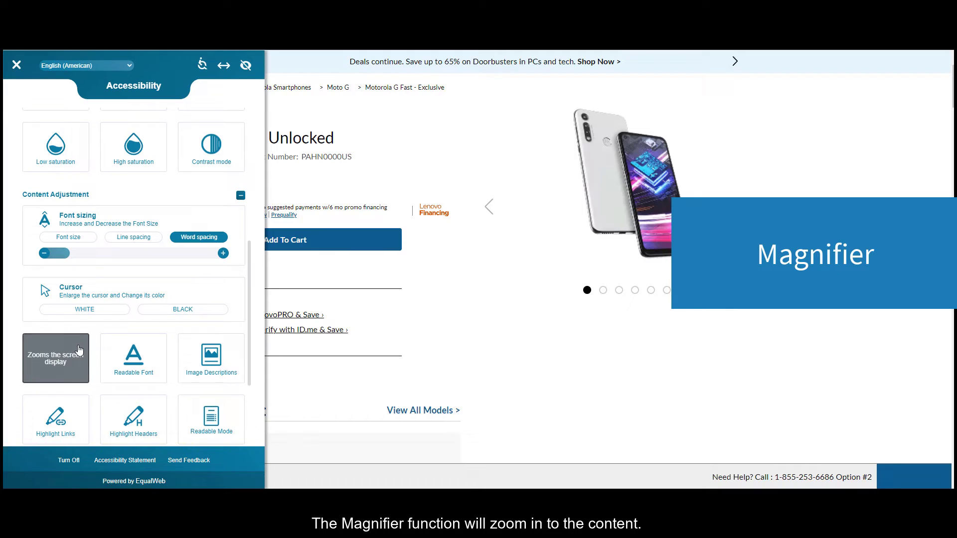
pyautogui.click(78, 350)
pyautogui.scroll(2, 119, 281)
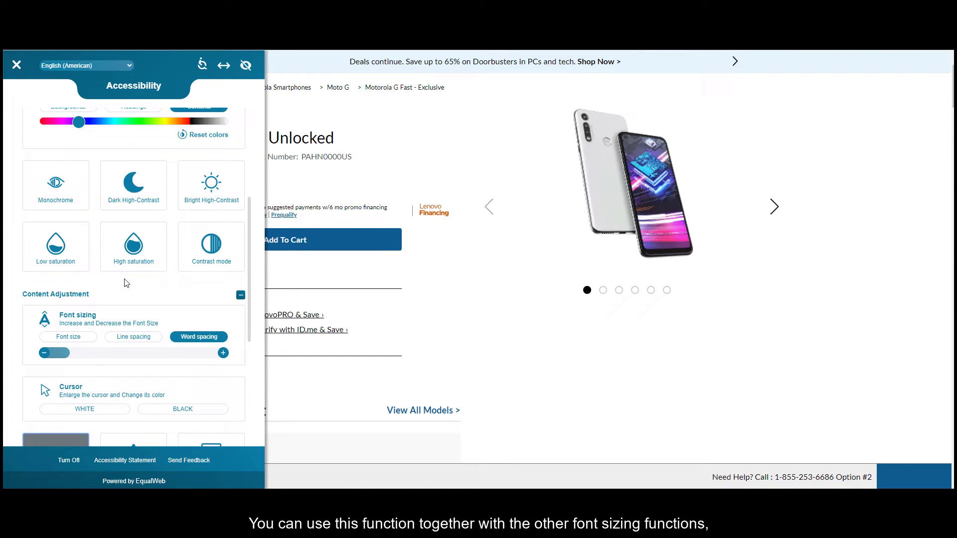
pyautogui.scroll(3, 119, 281)
pyautogui.scroll(-2, 157, 291)
pyautogui.scroll(-2, 158, 290)
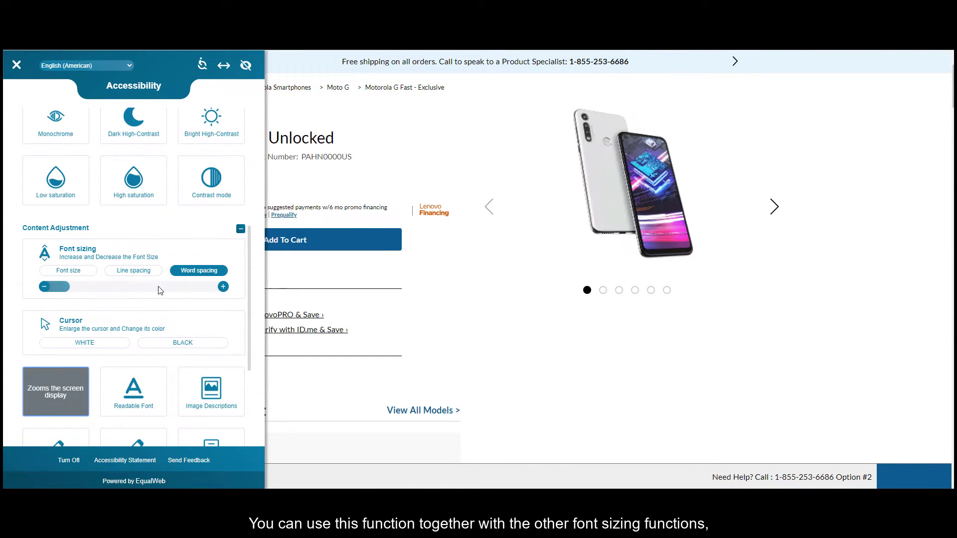
pyautogui.click(76, 271)
pyautogui.click(223, 287)
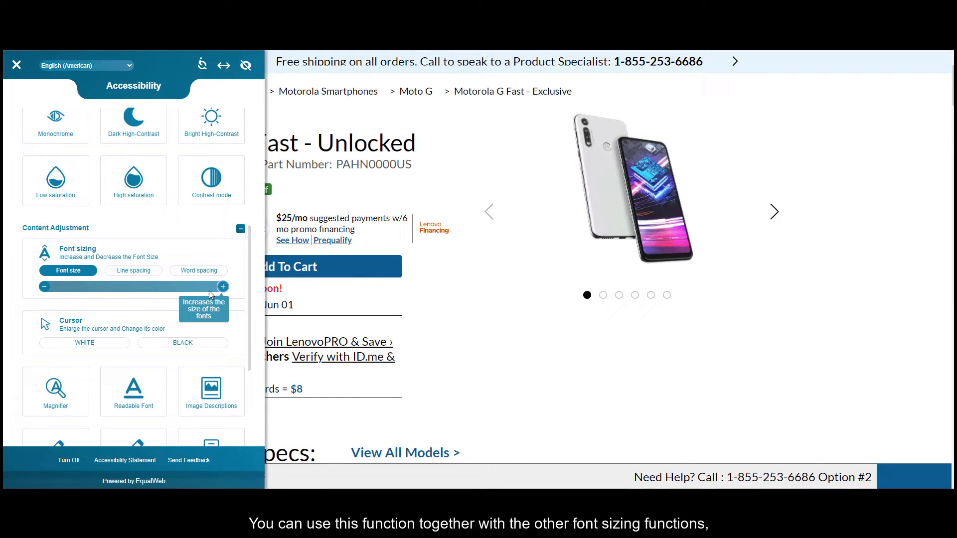
pyautogui.scroll(-1, 209, 291)
pyautogui.click(493, 324)
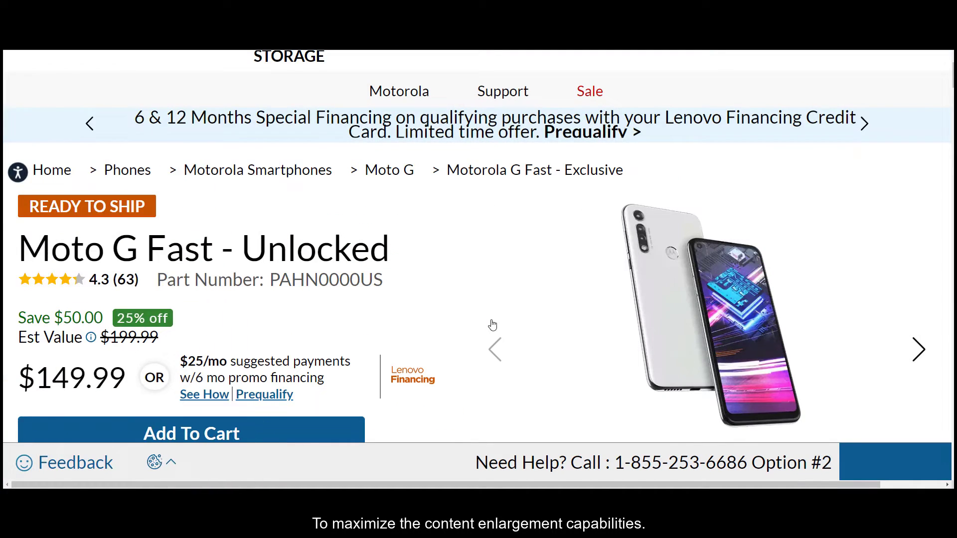
pyautogui.scroll(-1, 414, 307)
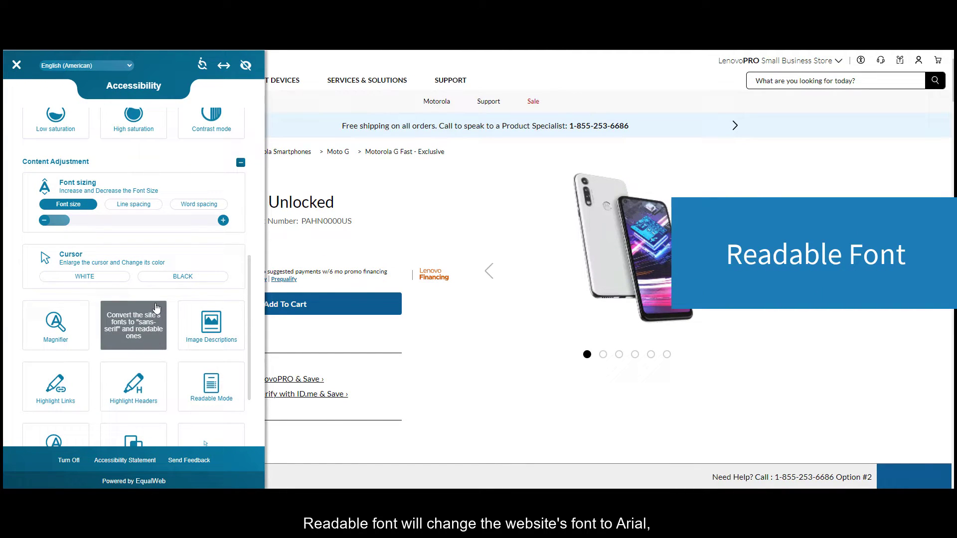
# Step: Turn on Readable Font, Image Descriptions and Highlight Headers, toggling Highlight Links on then off
pyautogui.click(156, 308)
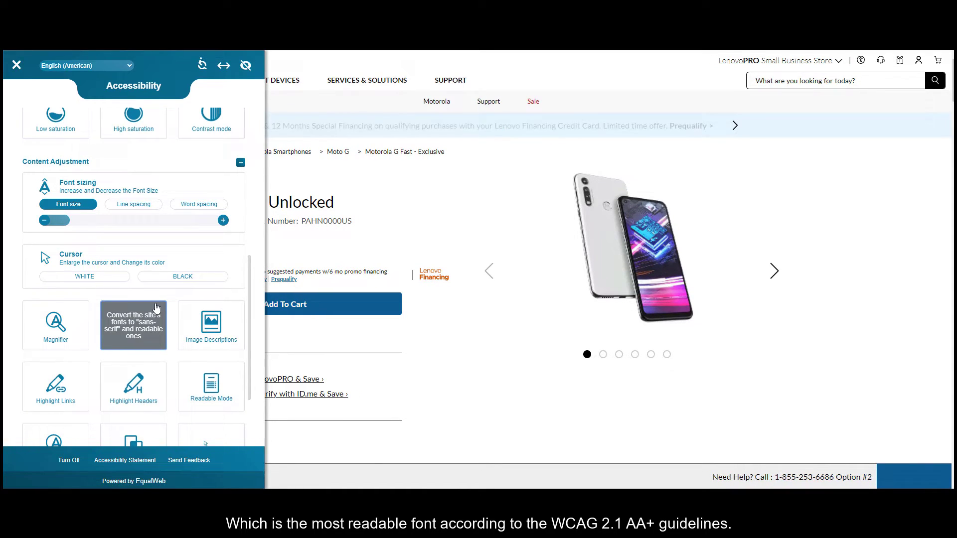
pyautogui.click(232, 309)
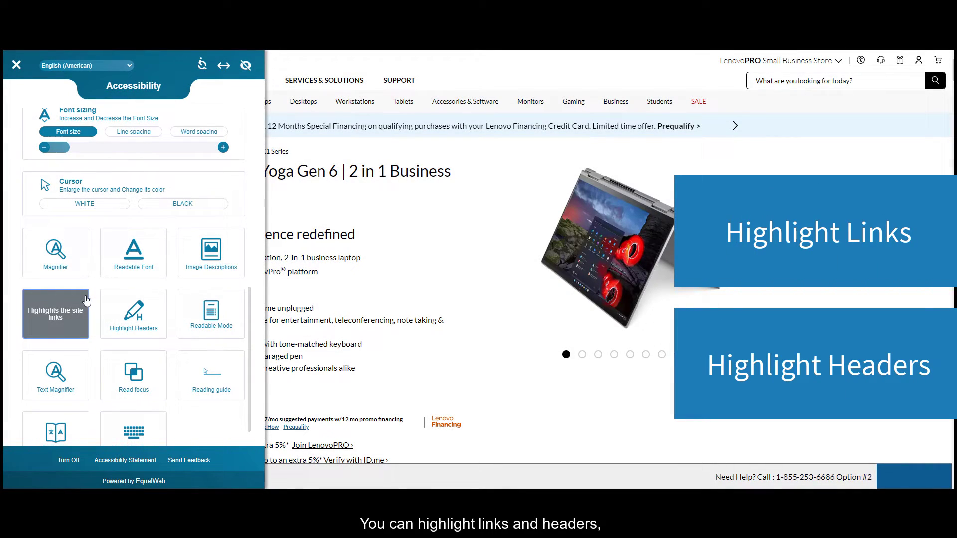
pyautogui.click(86, 300)
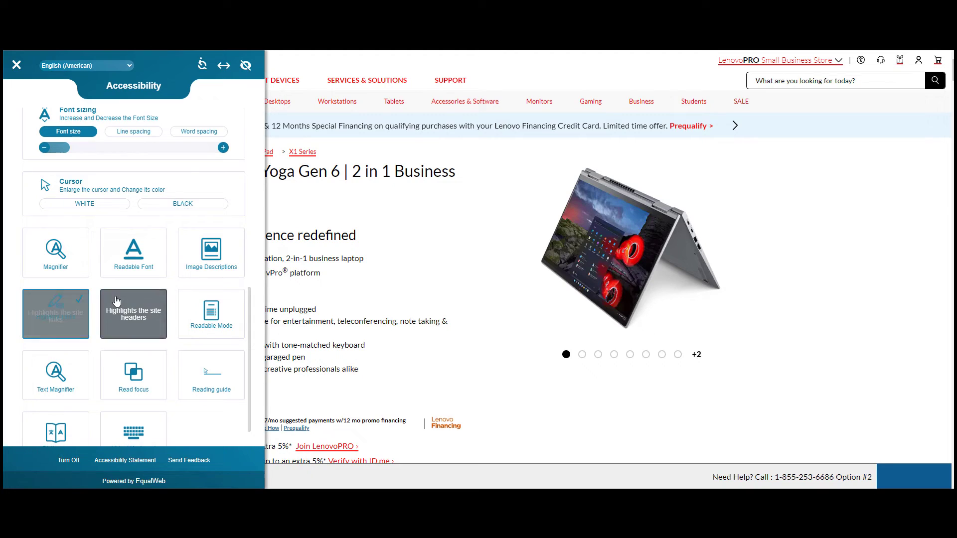
pyautogui.click(116, 307)
pyautogui.click(78, 305)
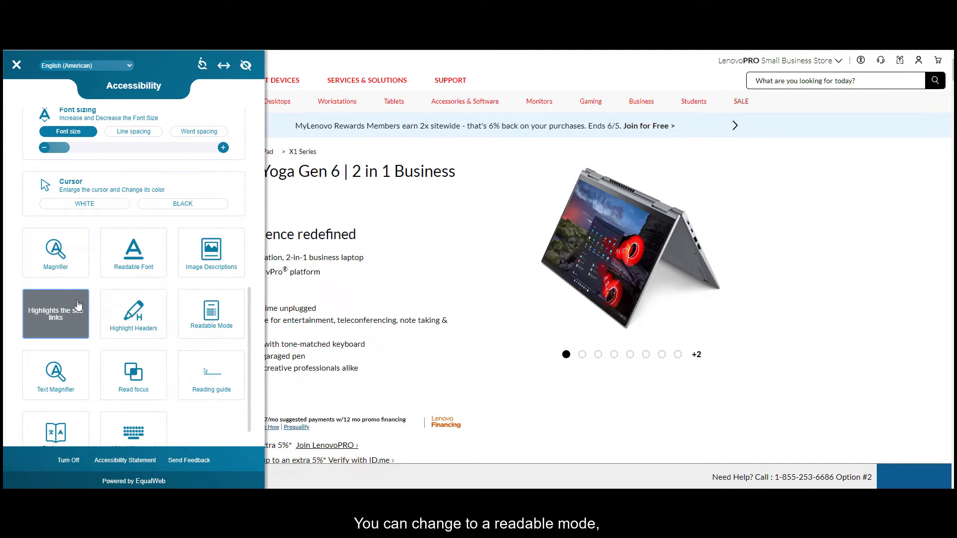
pyautogui.click(193, 318)
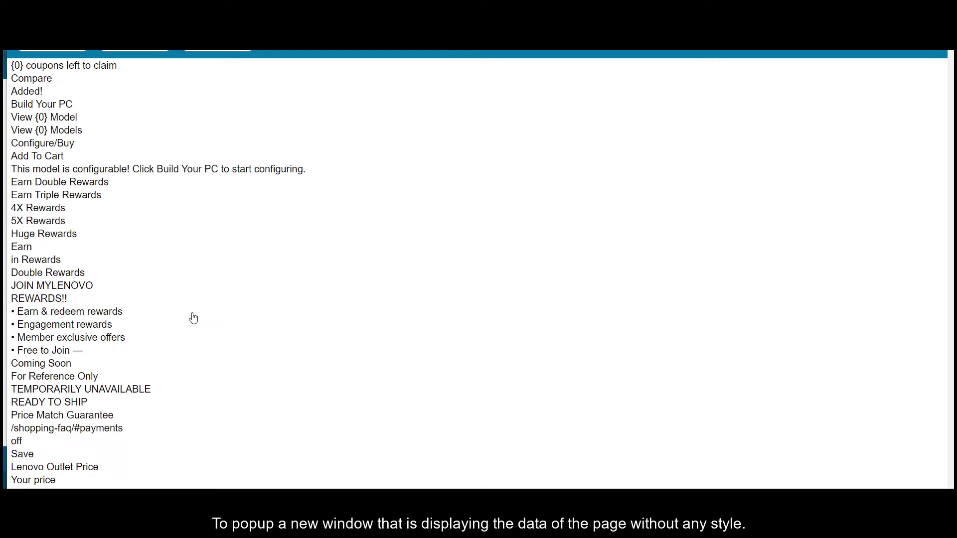
pyautogui.scroll(-1, 177, 301)
pyautogui.scroll(-2, 177, 300)
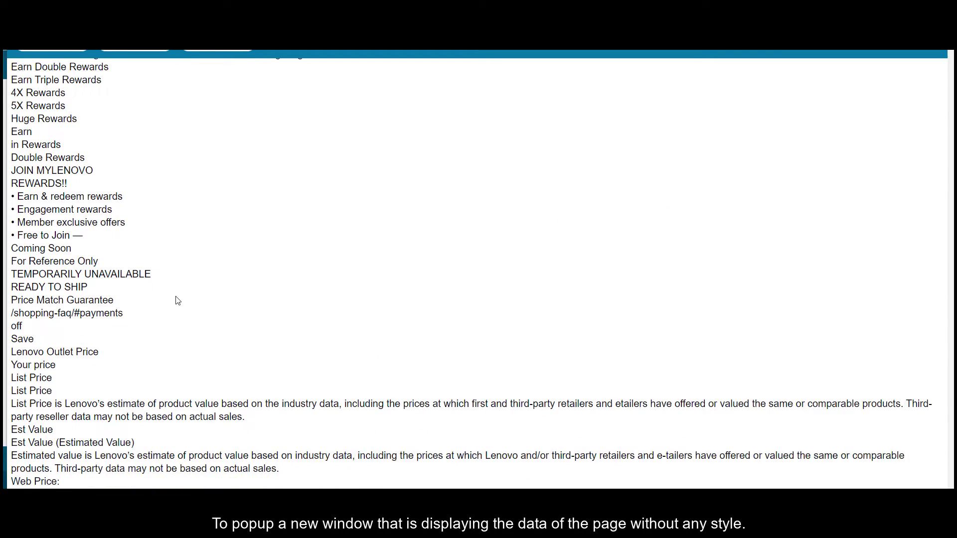
pyautogui.scroll(-3, 177, 301)
pyautogui.scroll(-3, 176, 300)
pyautogui.scroll(-4, 178, 299)
pyautogui.scroll(-2, 187, 295)
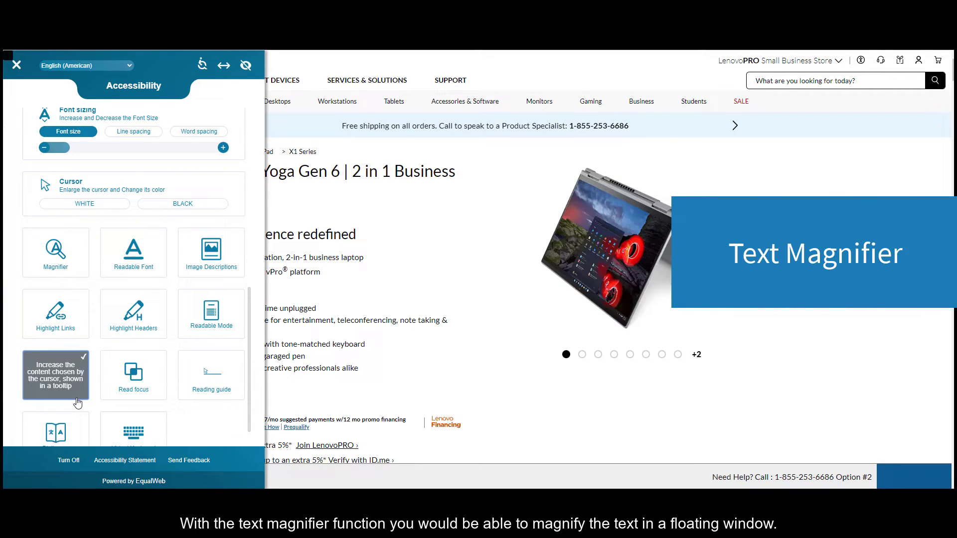
# Step: Try Read Focus on the ThinkPad page, then switch on the Reading Guide bar
pyautogui.click(319, 396)
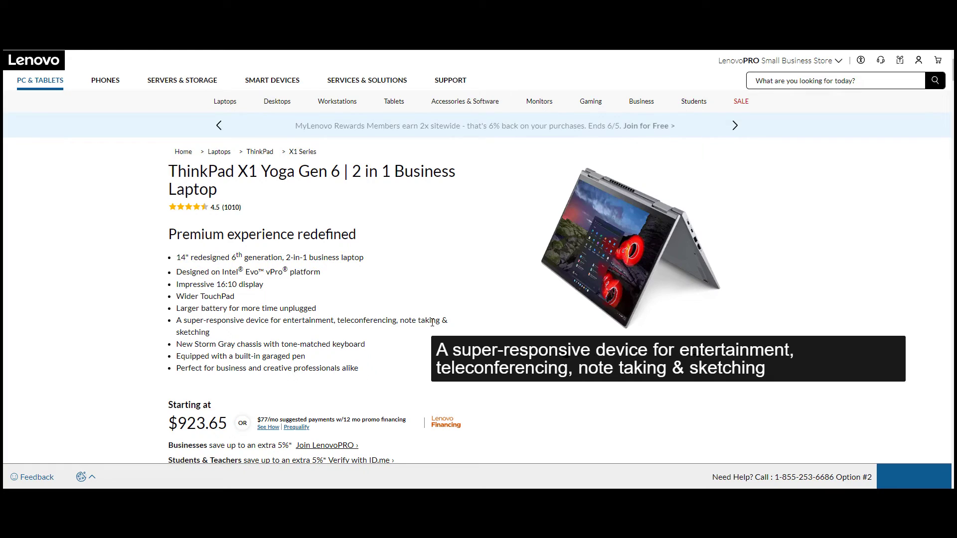
pyautogui.click(864, 64)
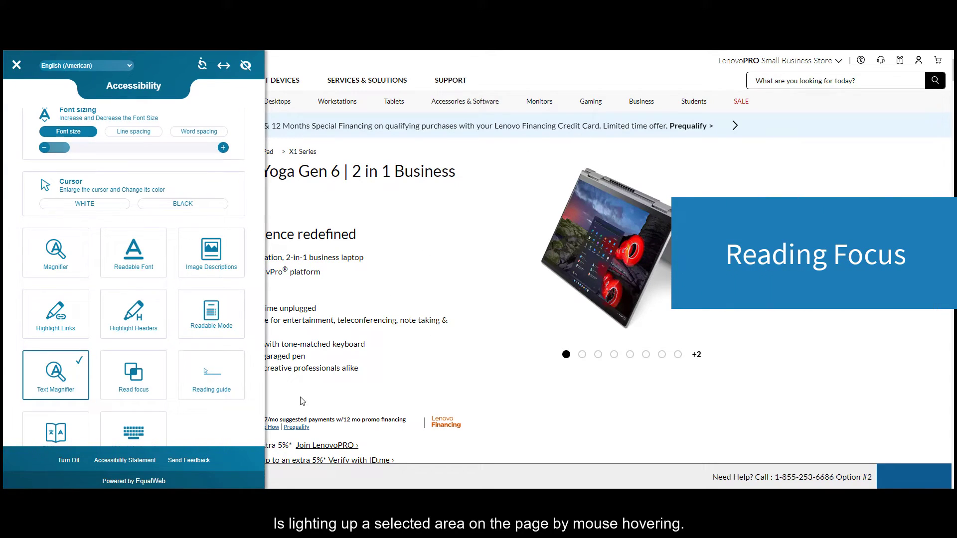
pyautogui.click(146, 400)
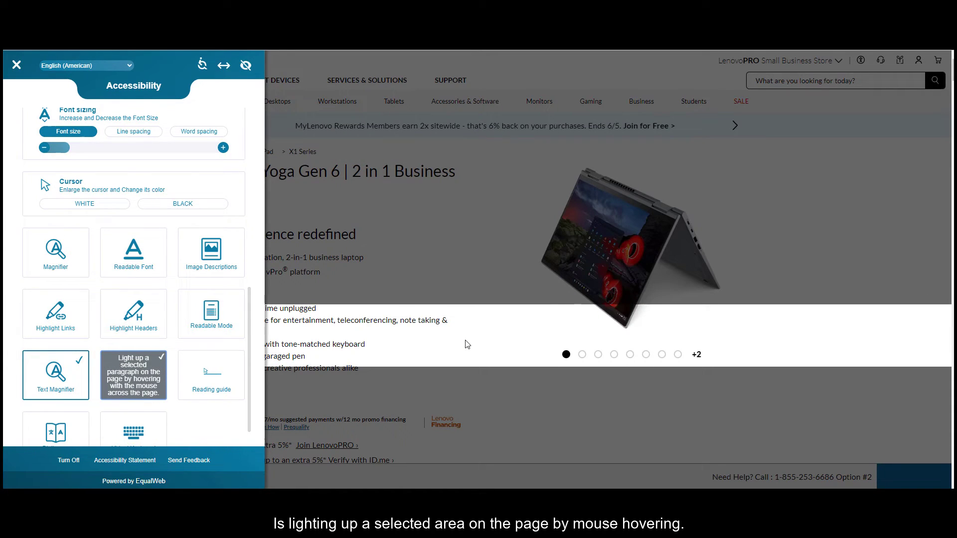
pyautogui.click(466, 338)
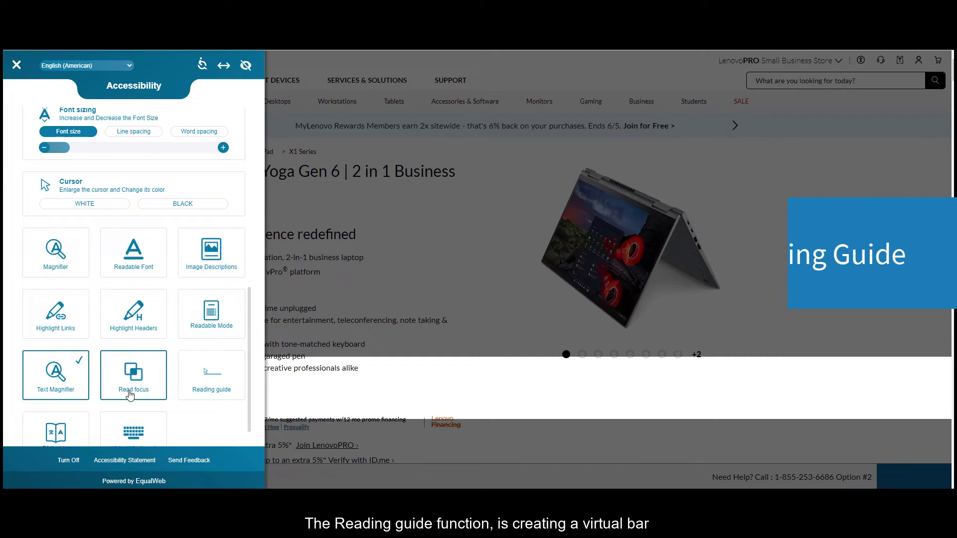
pyautogui.click(201, 378)
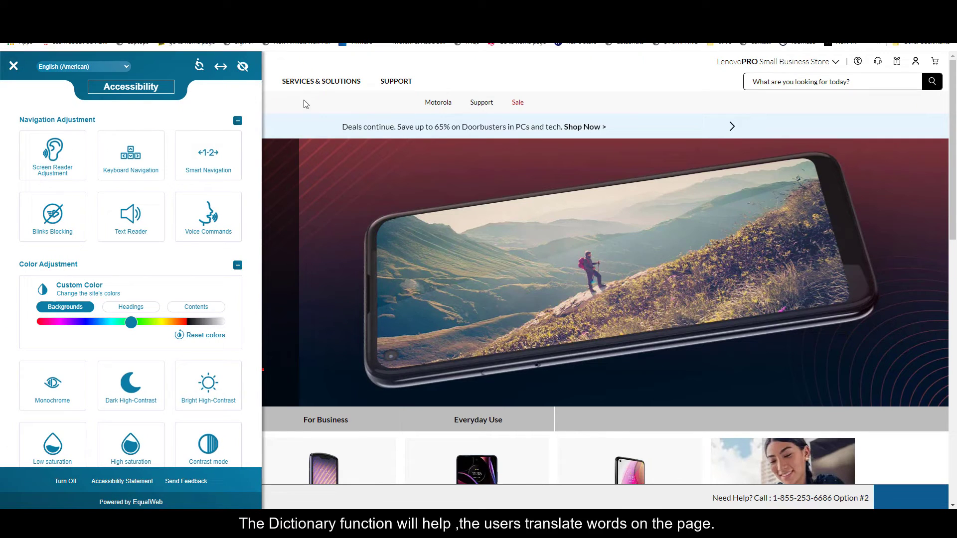
pyautogui.scroll(-3, 249, 137)
pyautogui.scroll(-3, 249, 136)
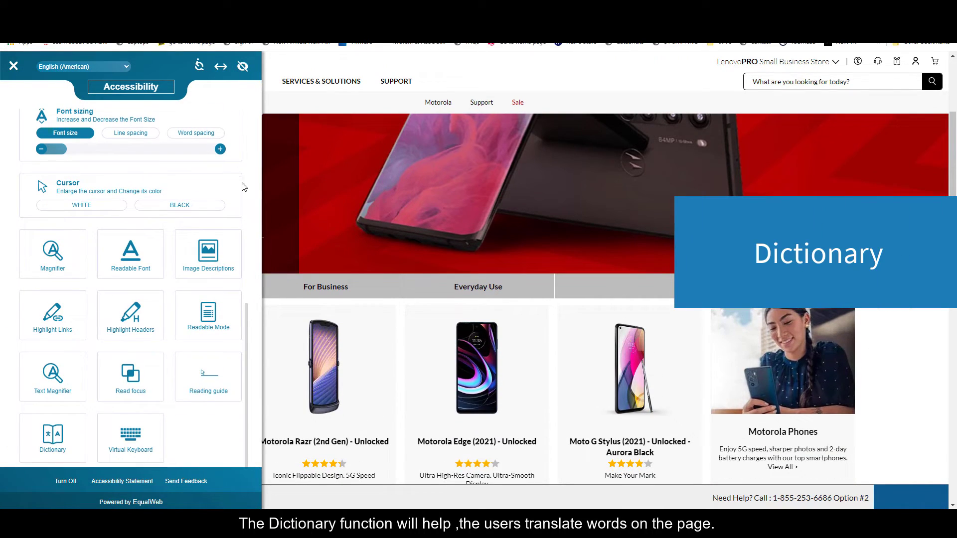
# Step: Turn on the Dictionary and dismiss its usage instructions
pyautogui.click(86, 428)
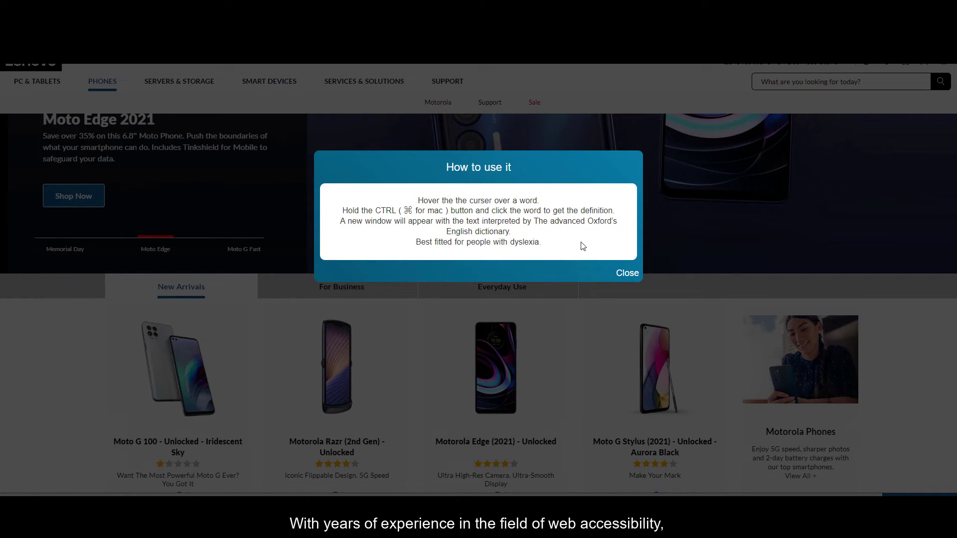
pyautogui.moveTo(554, 251); pyautogui.dragTo(414, 206)
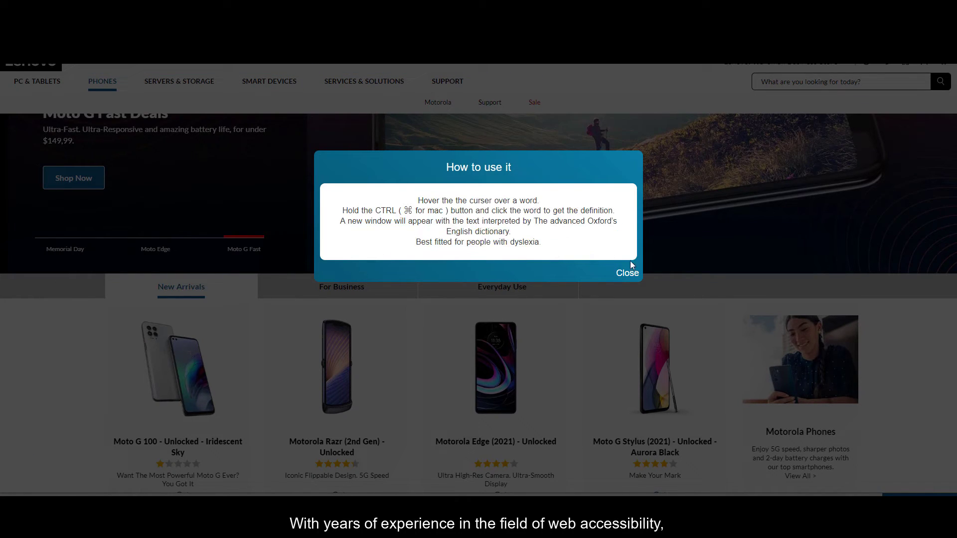
pyautogui.click(627, 273)
pyautogui.scroll(-1, 515, 290)
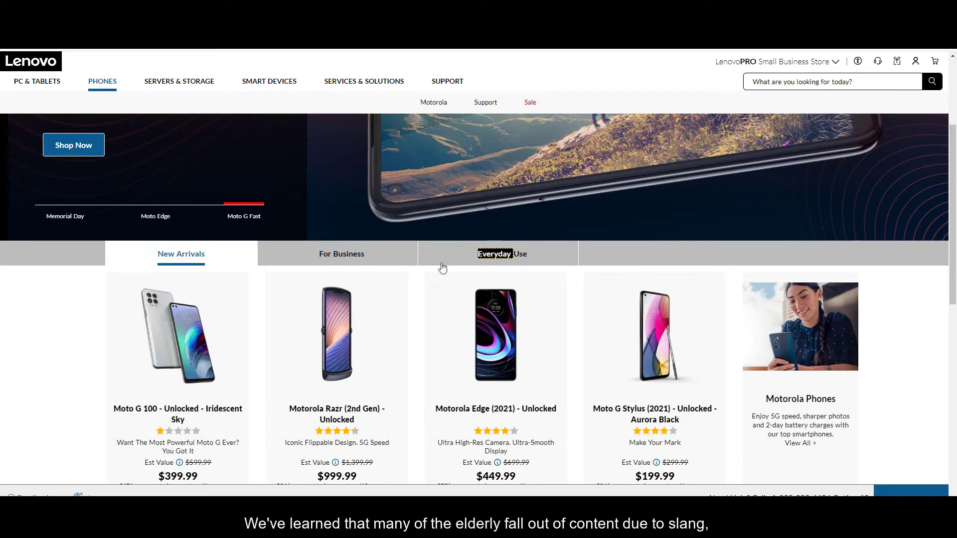
pyautogui.scroll(-5, 351, 265)
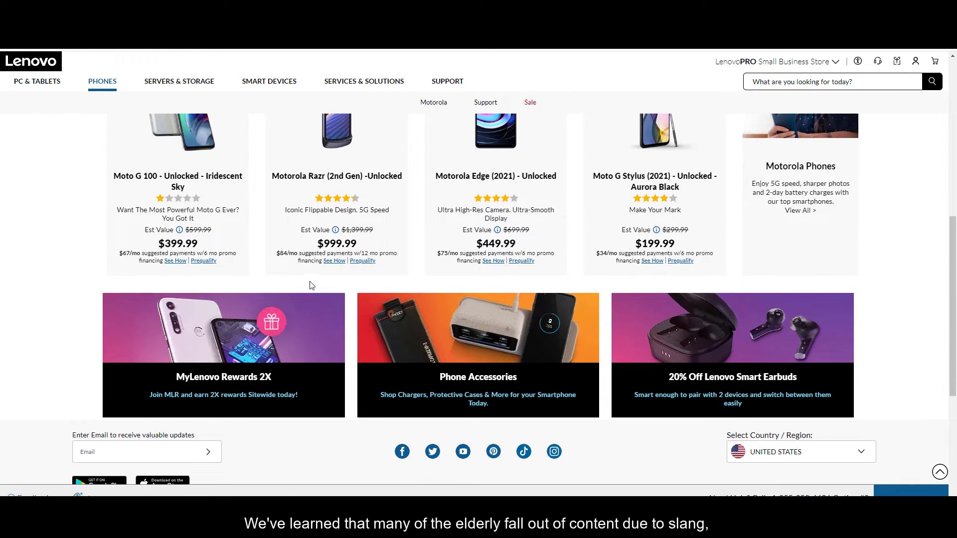
# Step: Show the Oxford definitions of the word 'Value' on the phones page
pyautogui.click(169, 235)
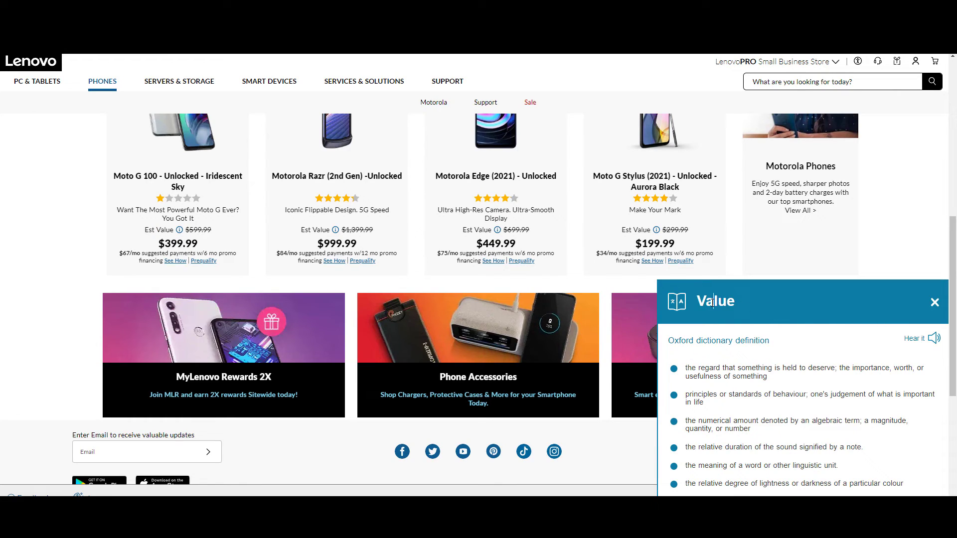
pyautogui.moveTo(746, 449); pyautogui.dragTo(903, 485)
pyautogui.click(893, 481)
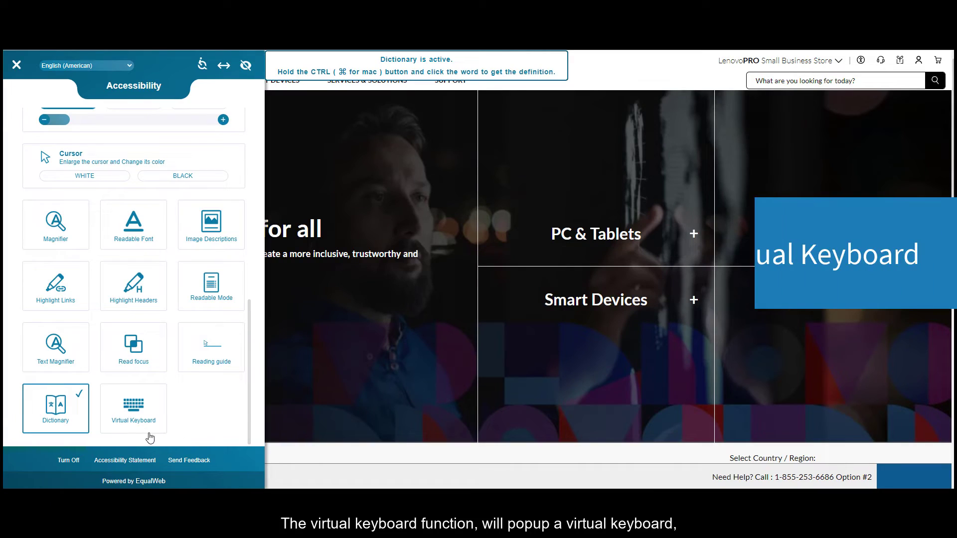
# Step: Enable the Virtual Keyboard so it appears for the Lenovo search field
pyautogui.click(151, 434)
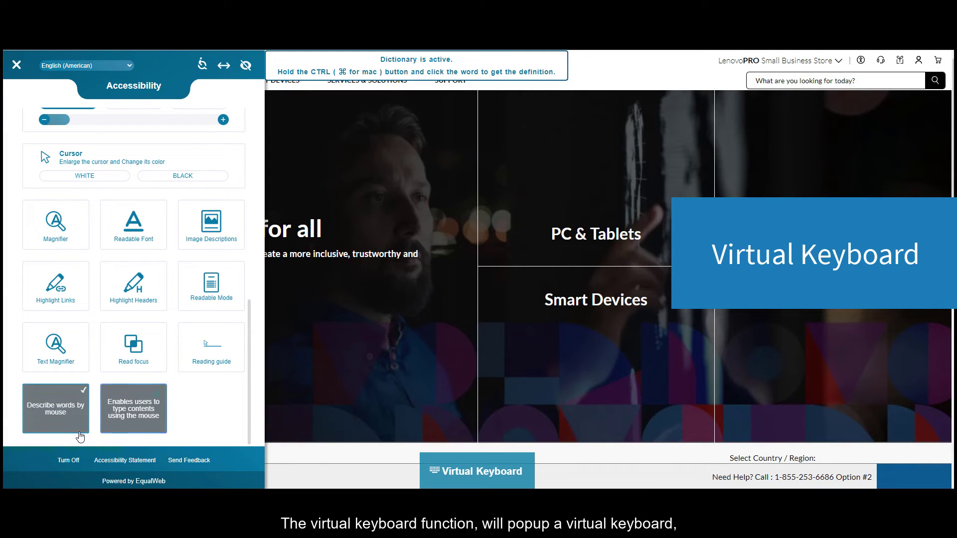
pyautogui.click(414, 408)
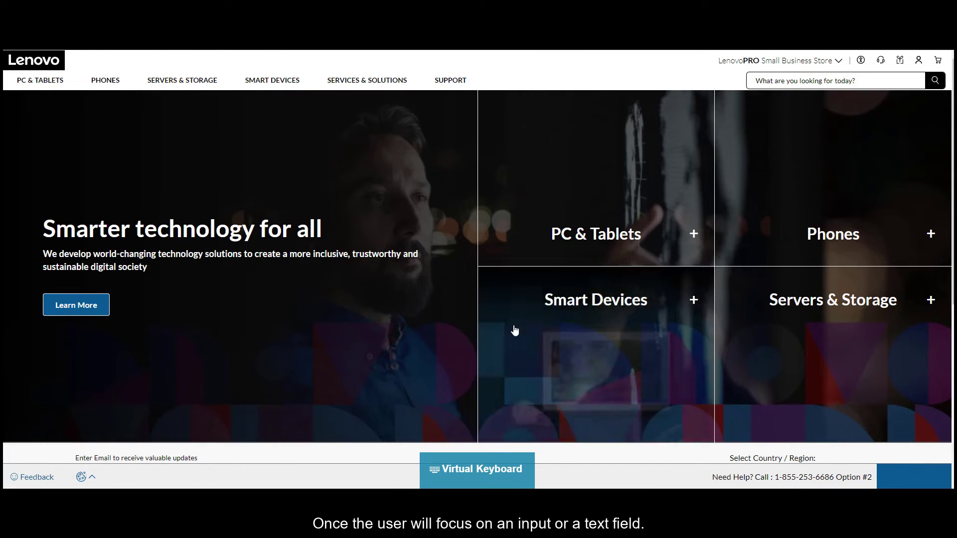
pyautogui.click(783, 84)
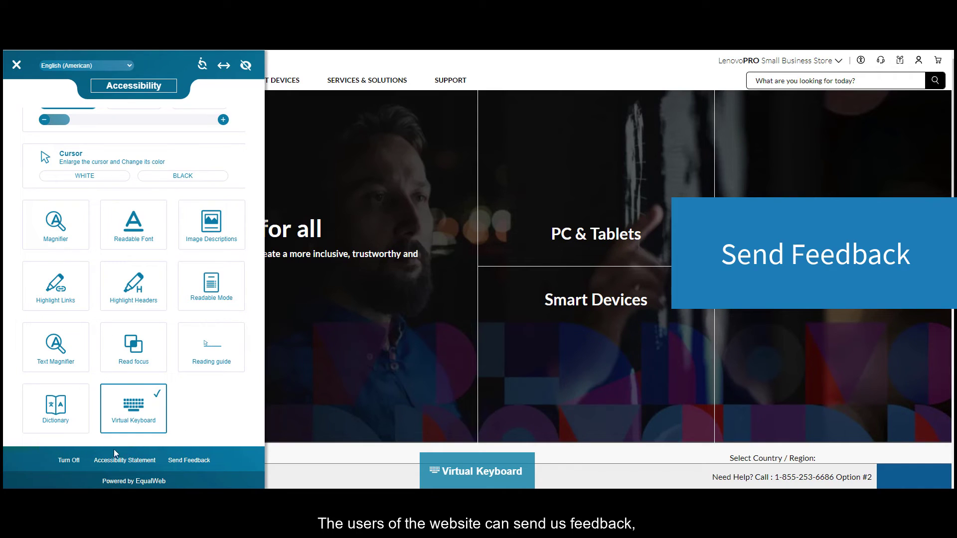
pyautogui.click(199, 463)
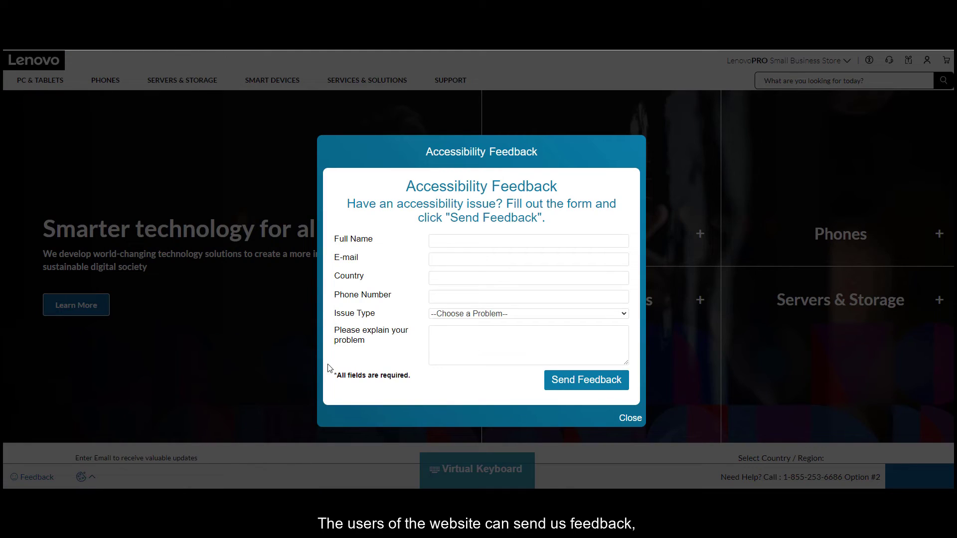
pyautogui.click(464, 313)
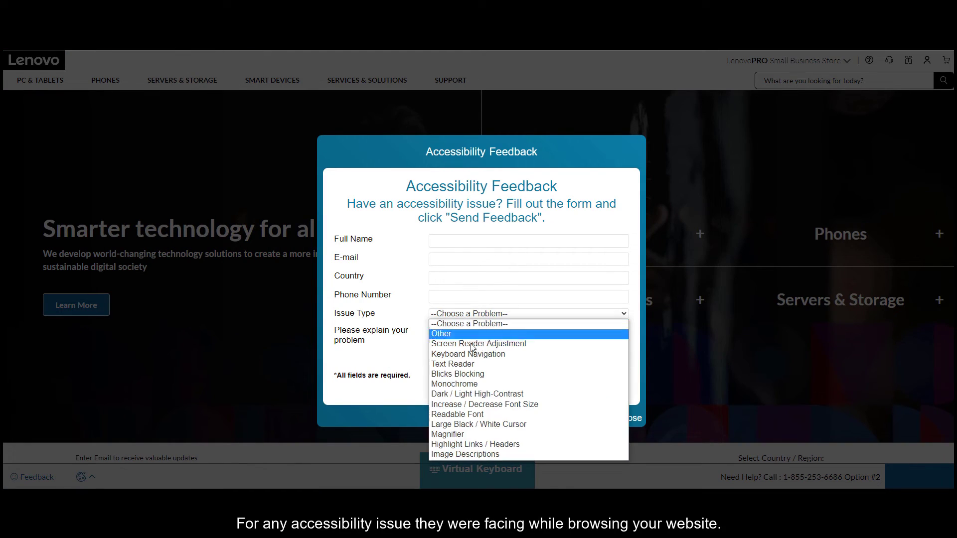
pyautogui.click(411, 151)
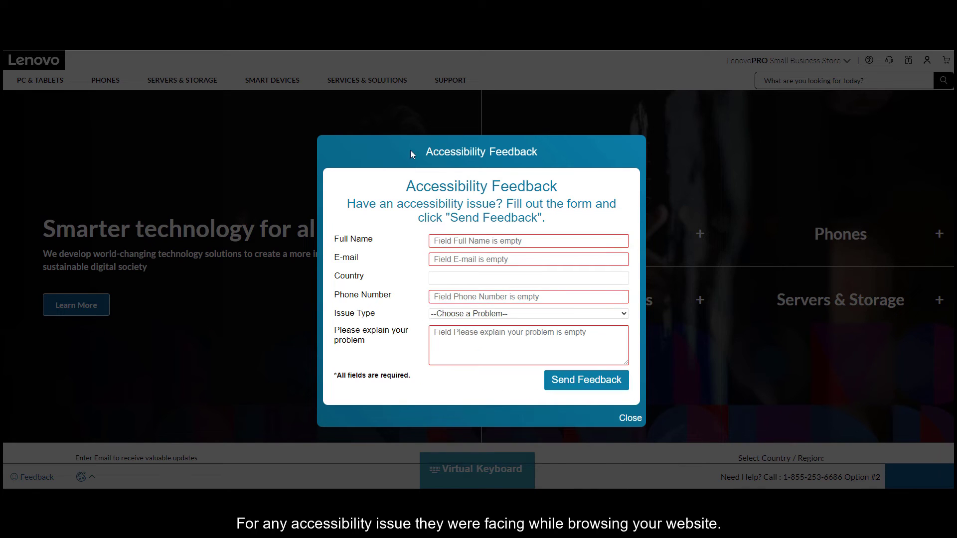
pyautogui.click(632, 419)
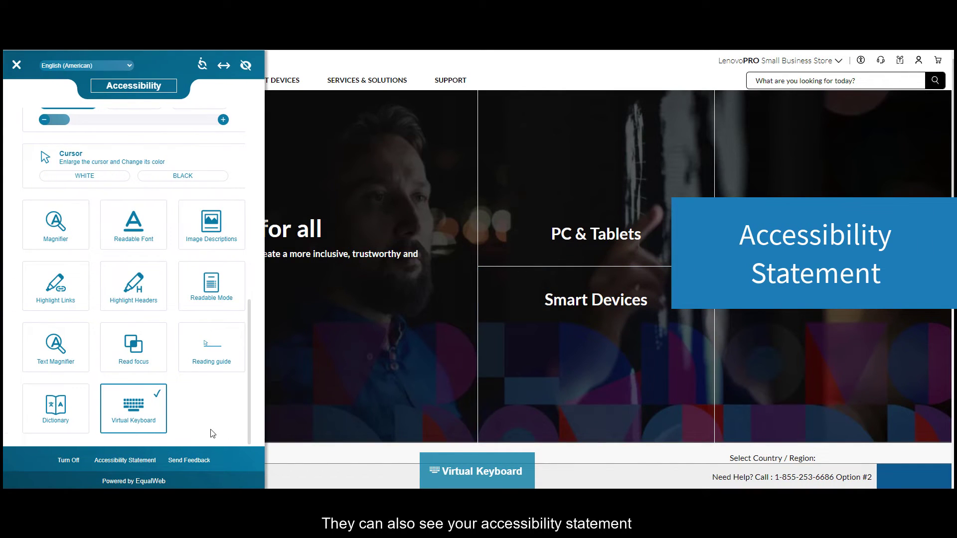
# Step: View the site's Accessibility Statement with its WCAG 2.1 AA certificate
pyautogui.click(133, 458)
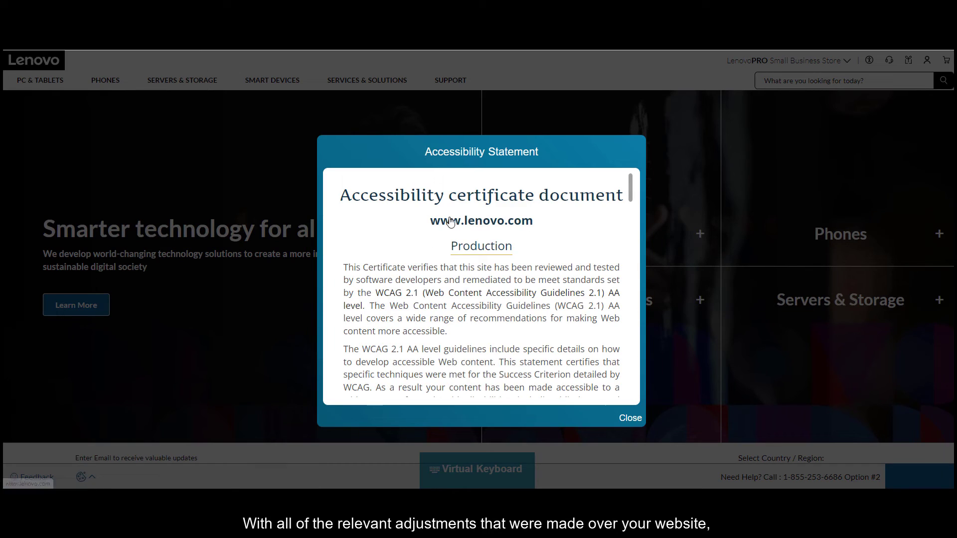
pyautogui.scroll(-1, 385, 218)
pyautogui.scroll(-1, 385, 232)
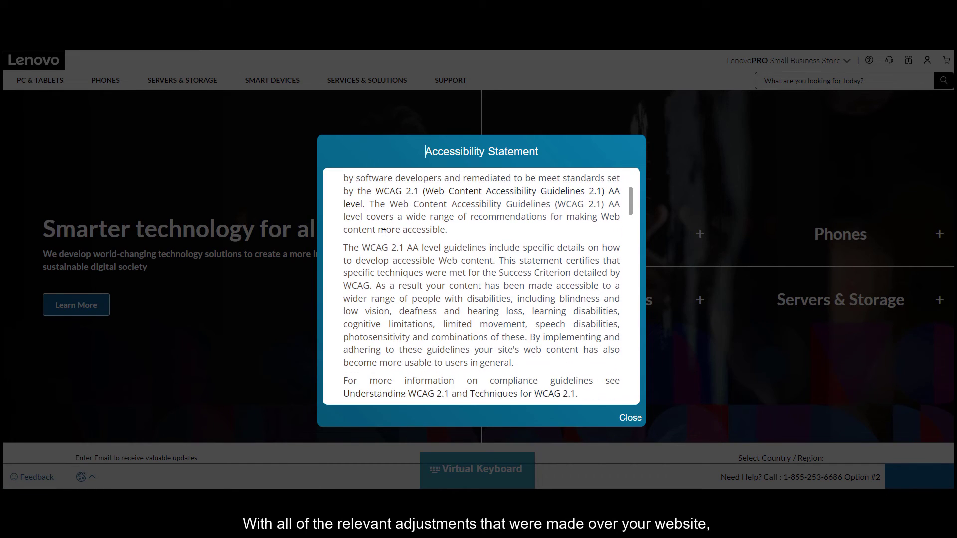
pyautogui.scroll(-1, 385, 243)
pyautogui.scroll(-1, 385, 253)
pyautogui.scroll(-1, 388, 256)
pyautogui.scroll(-2, 399, 270)
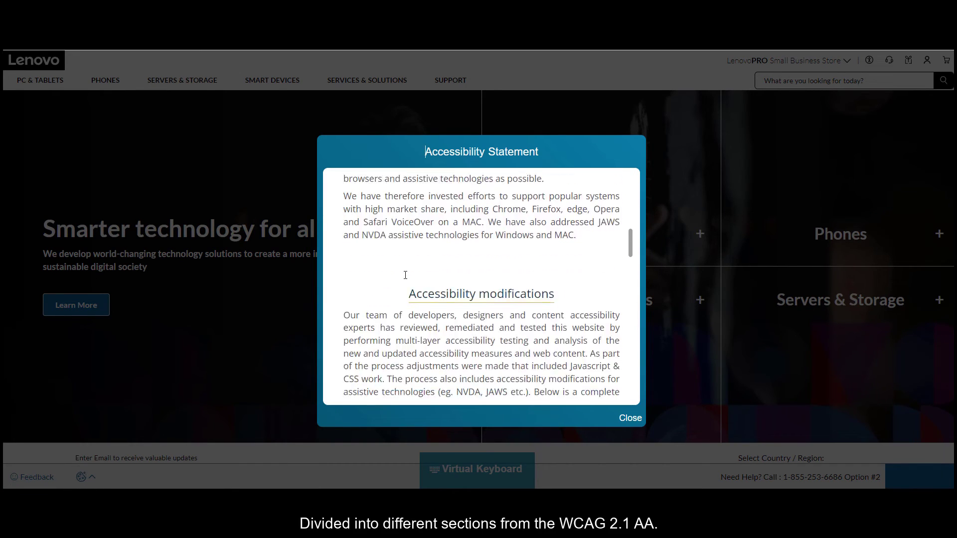
pyautogui.scroll(-2, 406, 276)
pyautogui.scroll(-2, 405, 279)
pyautogui.scroll(-1, 405, 279)
pyautogui.scroll(-1, 406, 279)
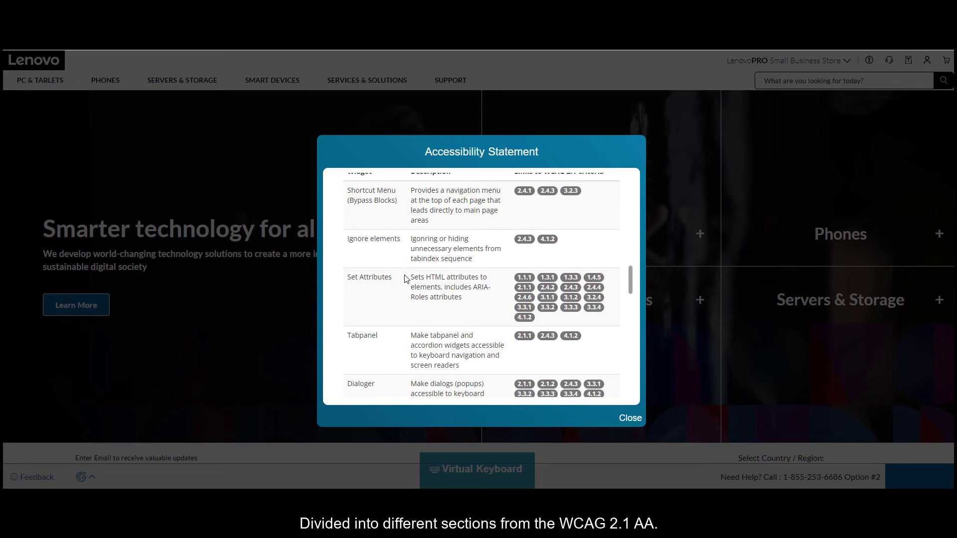
pyautogui.scroll(-1, 406, 279)
pyautogui.scroll(-1, 406, 280)
pyautogui.scroll(-1, 405, 280)
pyautogui.scroll(-2, 405, 279)
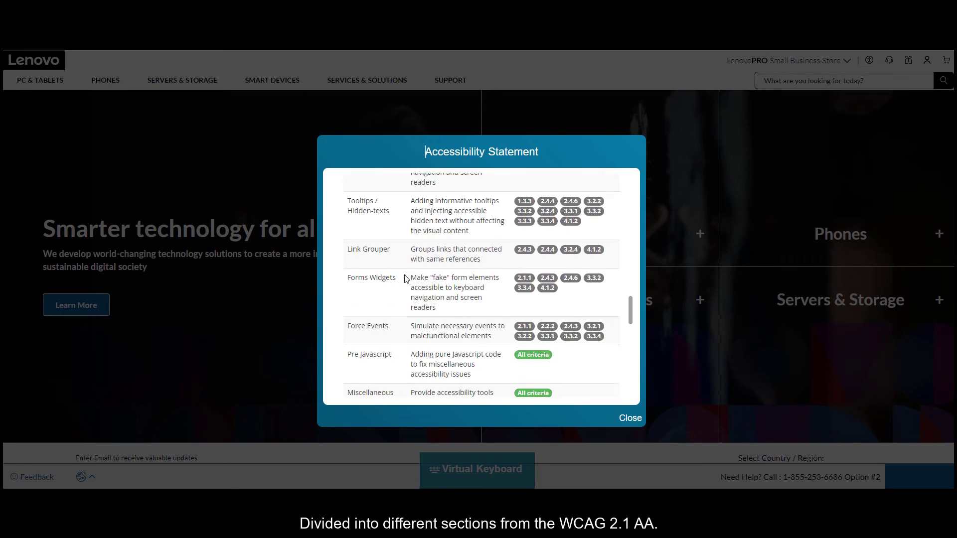
pyautogui.scroll(-2, 405, 279)
pyautogui.scroll(-2, 405, 279)
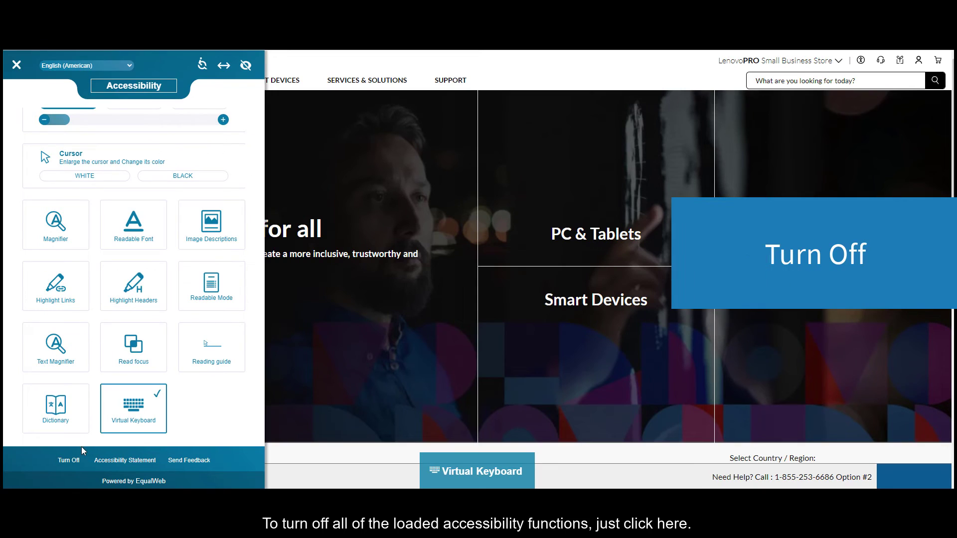
# Step: Switch off all loaded accessibility functions with Turn Off
pyautogui.click(75, 462)
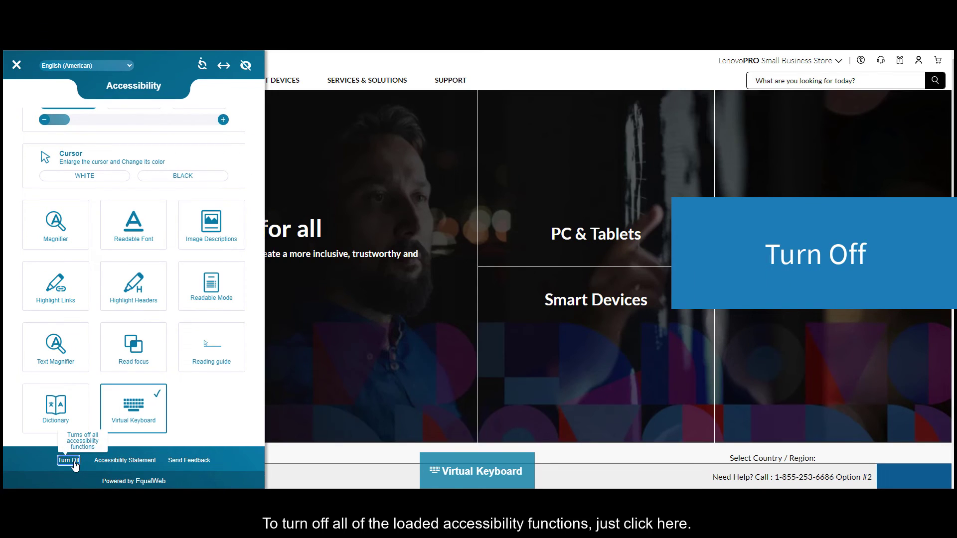